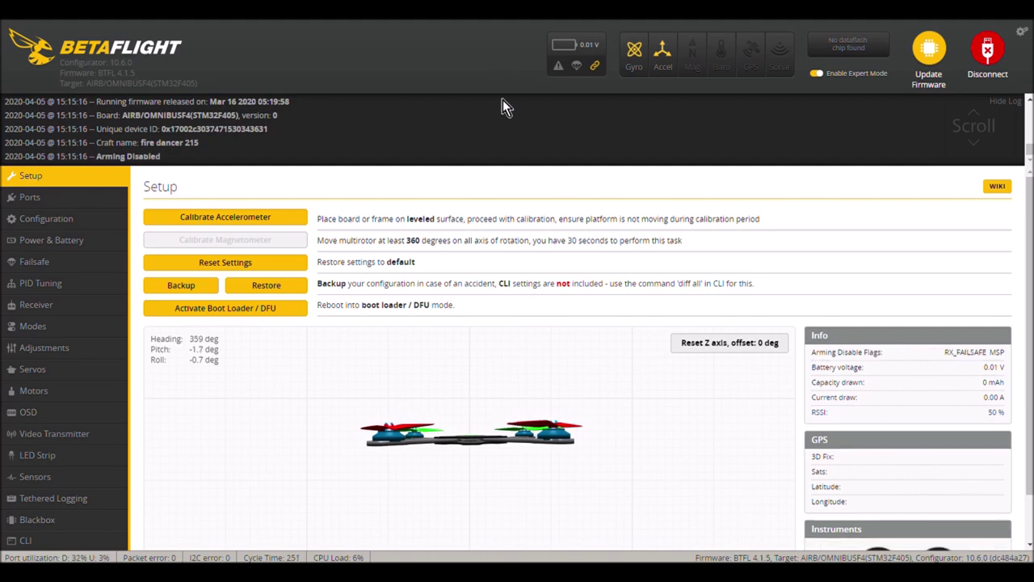
Flash the OMNIBUSF4 (AIRB) board with online firmware 4.1.5, using full chip erase
click(931, 62)
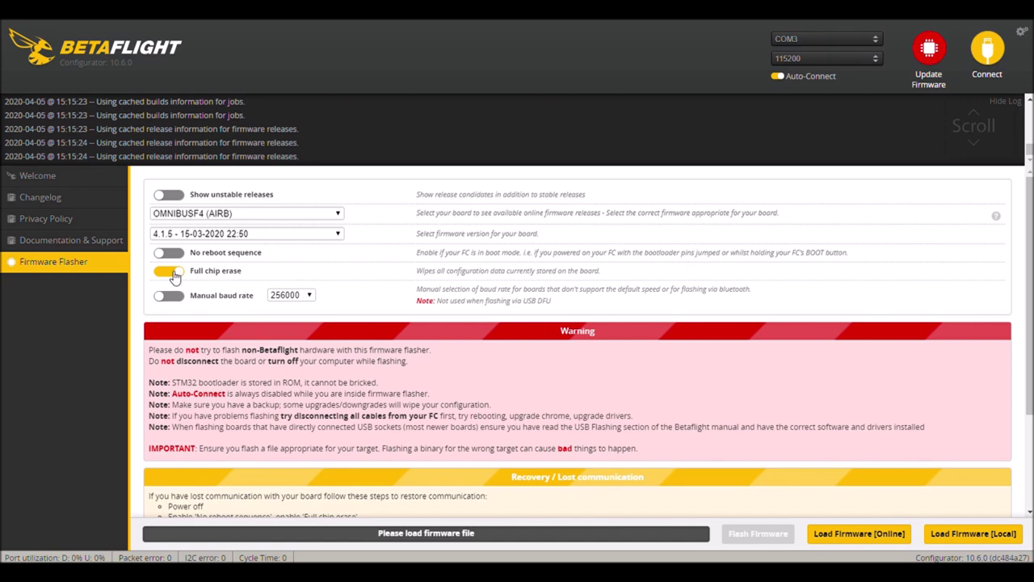
click(839, 534)
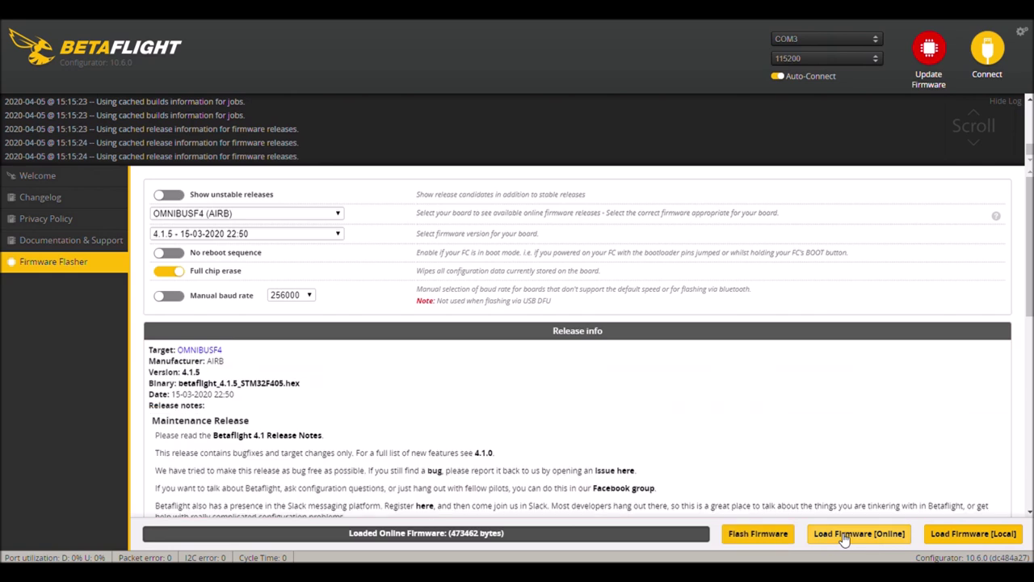
click(739, 540)
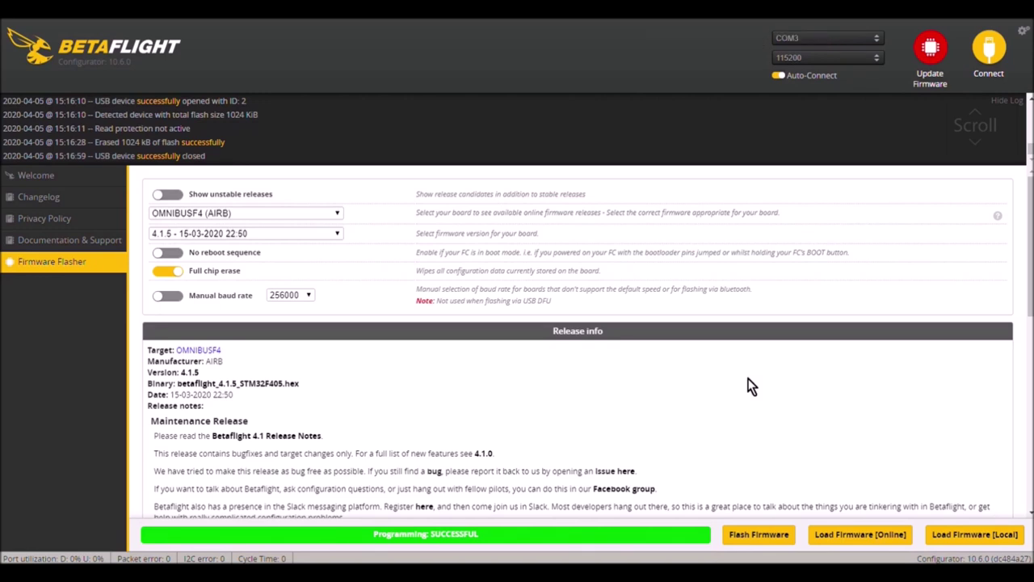
Reconnect to the freshly flashed board, apply its custom defaults, and calibrate the accelerometer
click(985, 49)
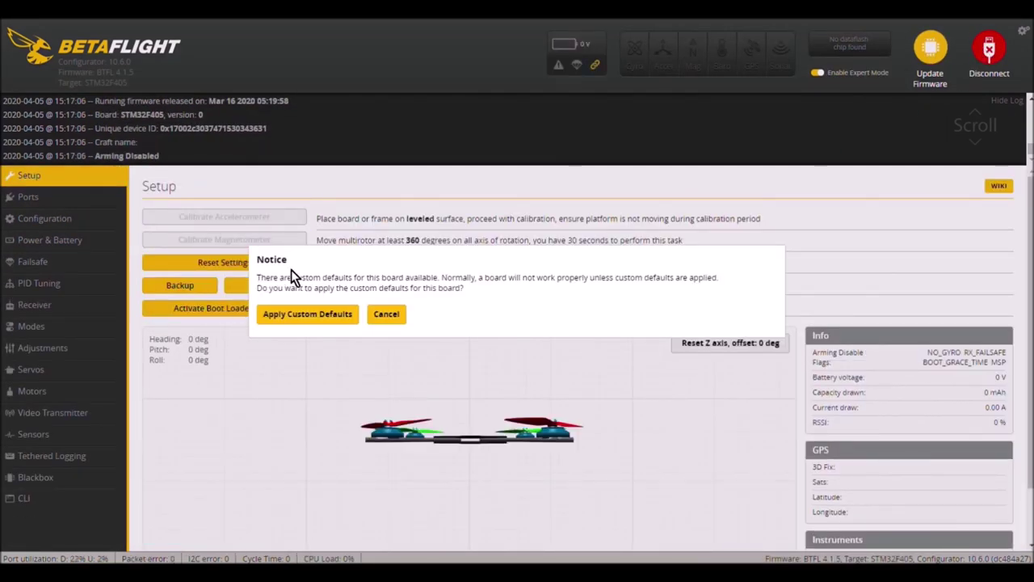
click(343, 315)
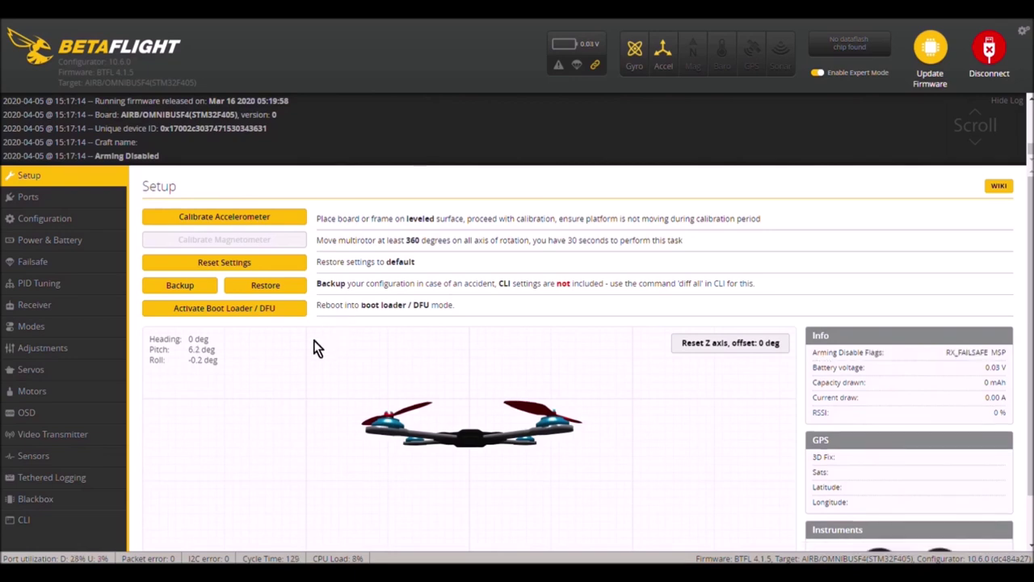
click(276, 221)
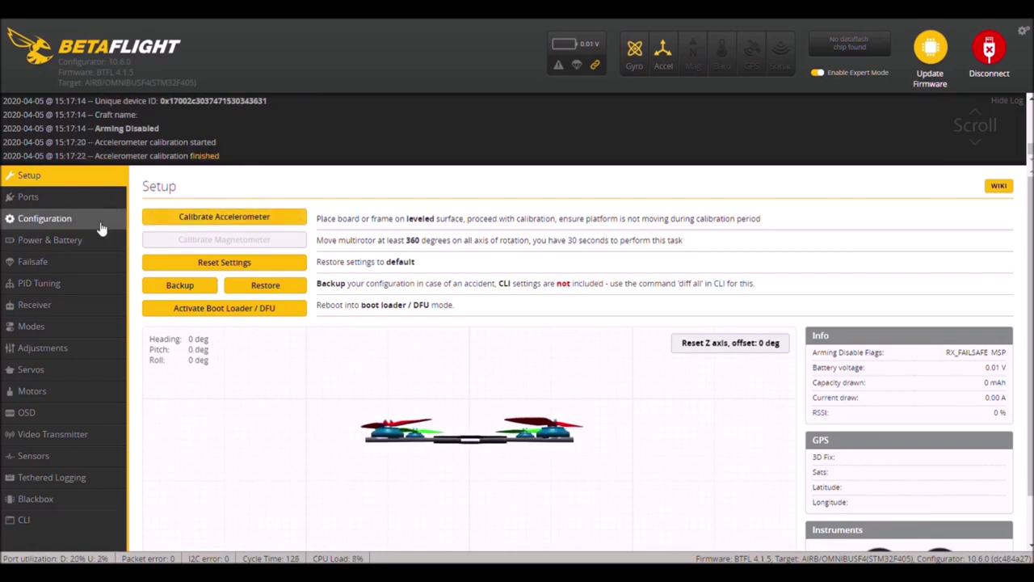
Restore the old settings by copying the text dump from the craft name through tpa_breakpoint = 1650 into the CLI, and save
click(68, 525)
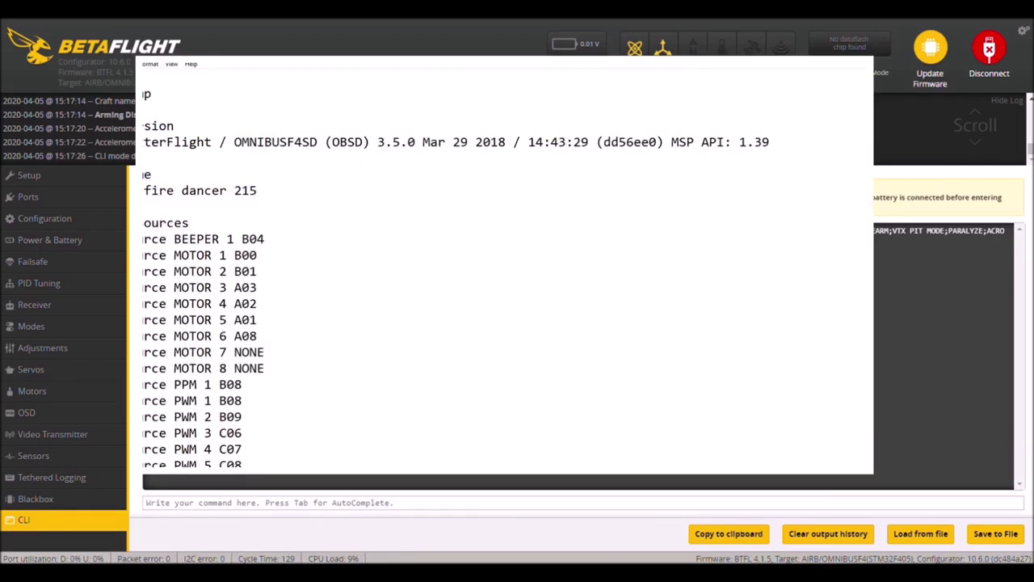
drag(144, 173, 566, 553)
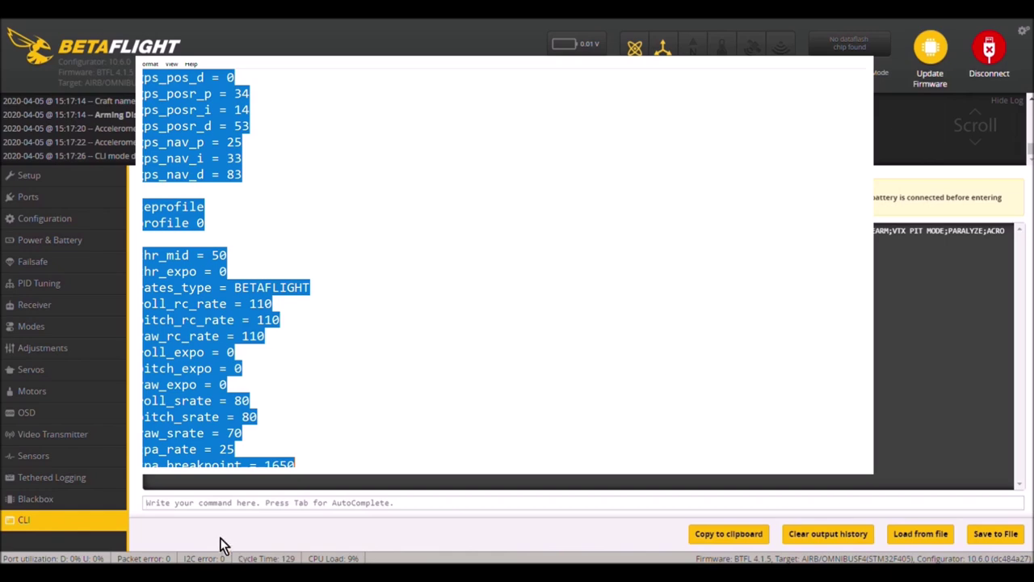
click(182, 516)
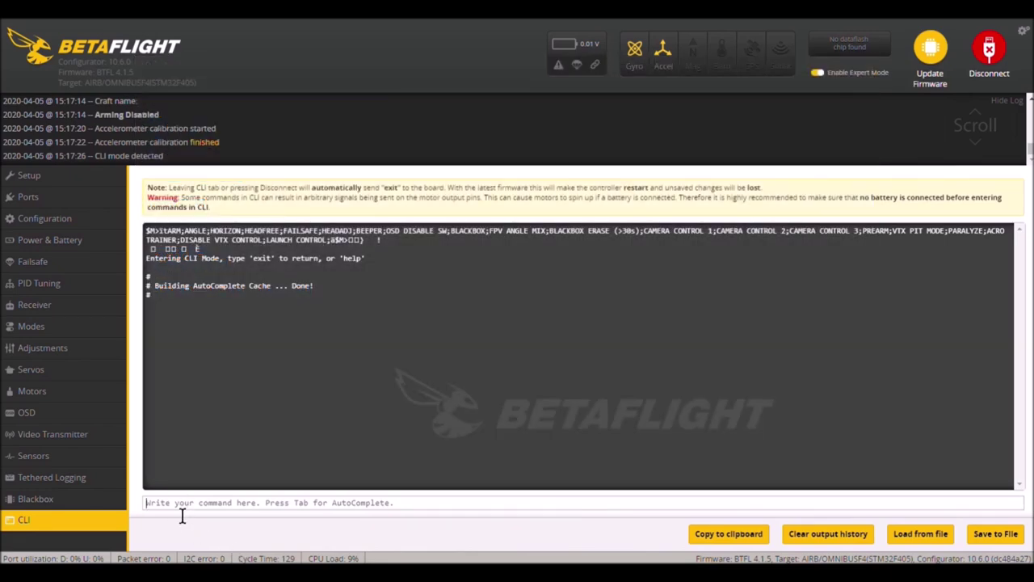
text(set tpa_breakpoint = 1650)
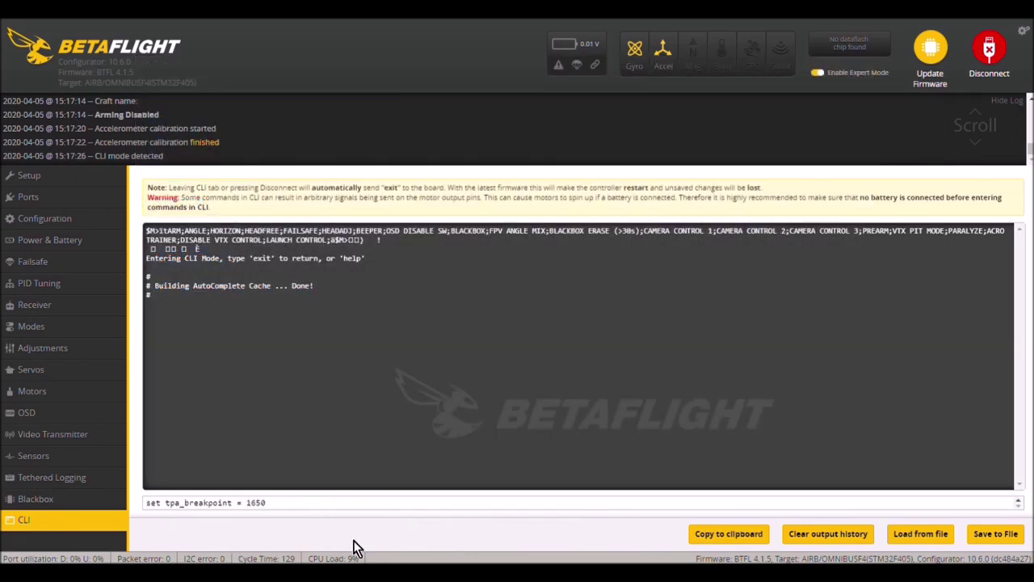
key(Return)
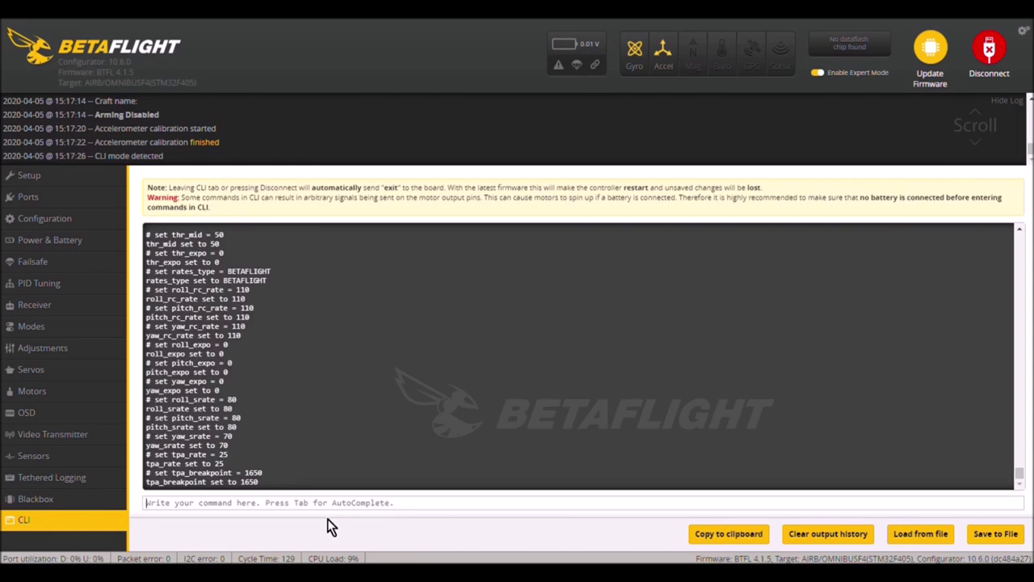
text(save)
key(Return)
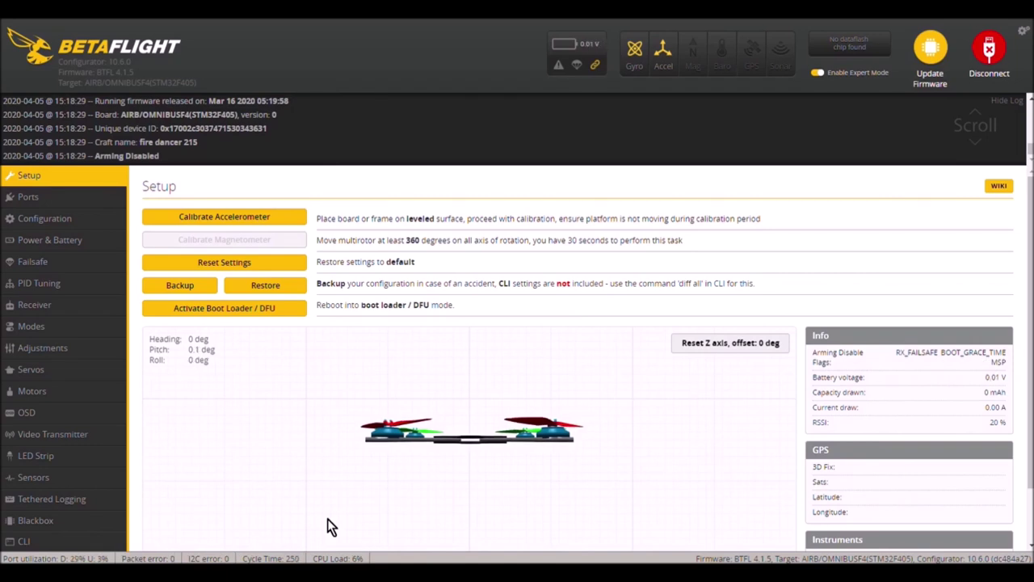
Recalibrate the accelerometer and open the serial port assignments to check the UART1 Serial Rx setting
click(250, 218)
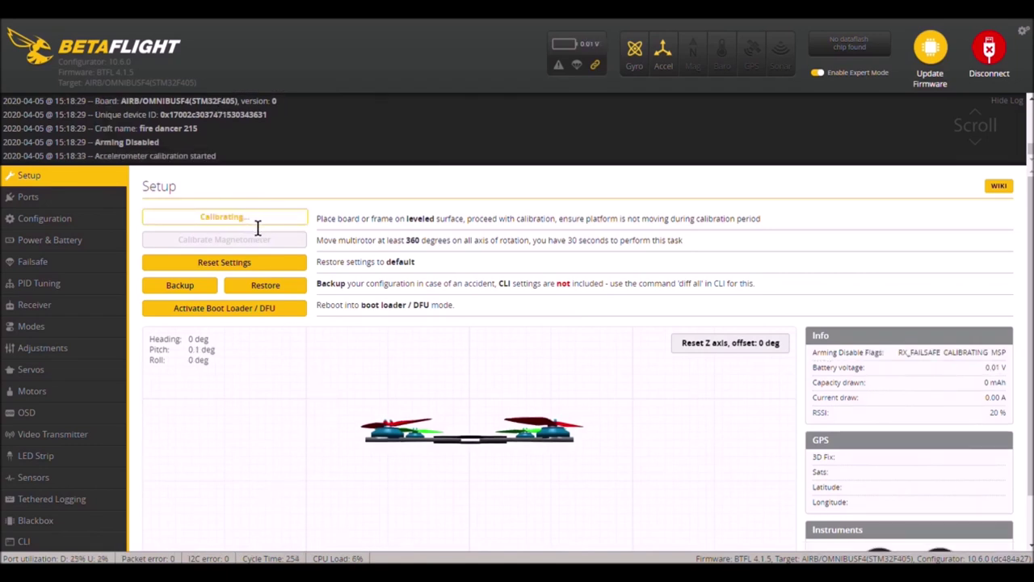
click(91, 197)
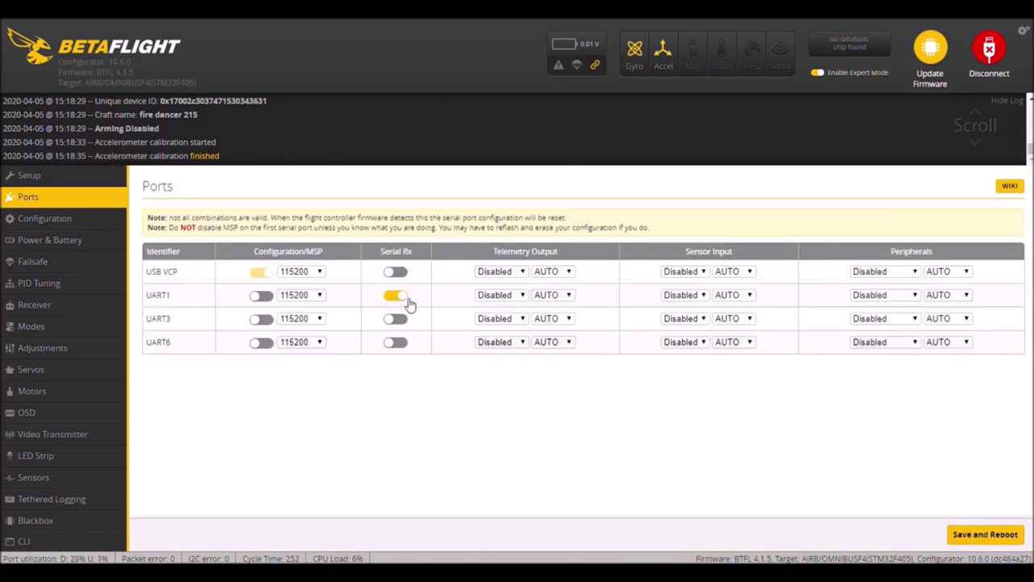
Set the Motor Idle Throttle Value to 6 percent in the ESC/motor configuration
click(71, 220)
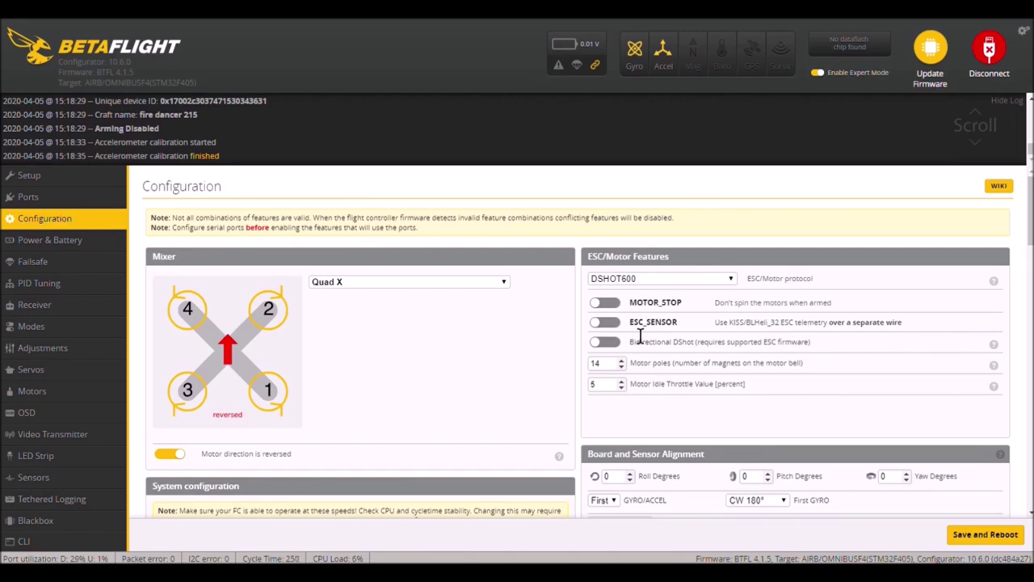
drag(621, 393, 579, 396)
text(6)
click(672, 418)
Set the Maximum ARM Angle to 180 degrees in the arming configuration
scroll(668, 408, down, 5)
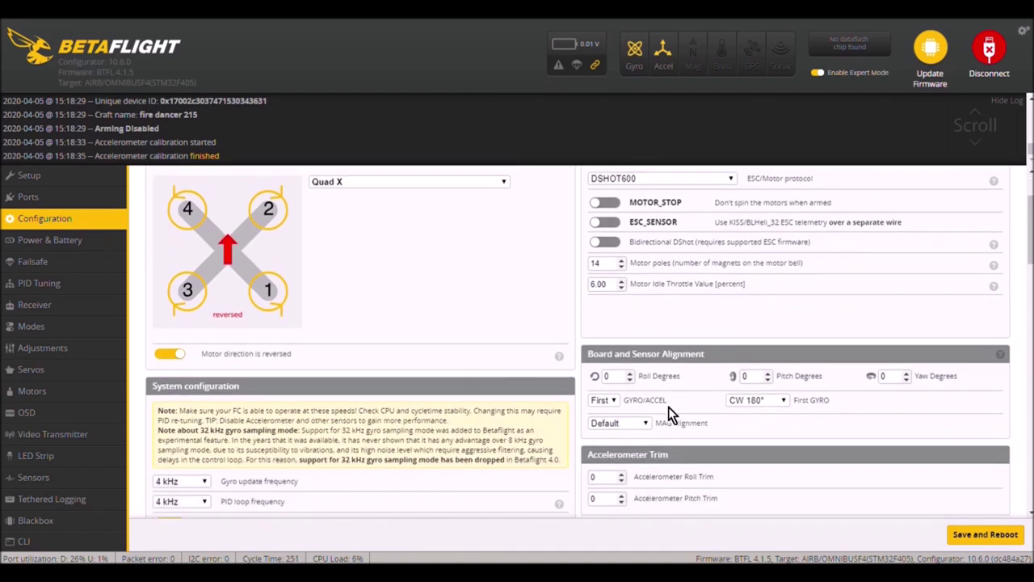
scroll(669, 412, down, 2)
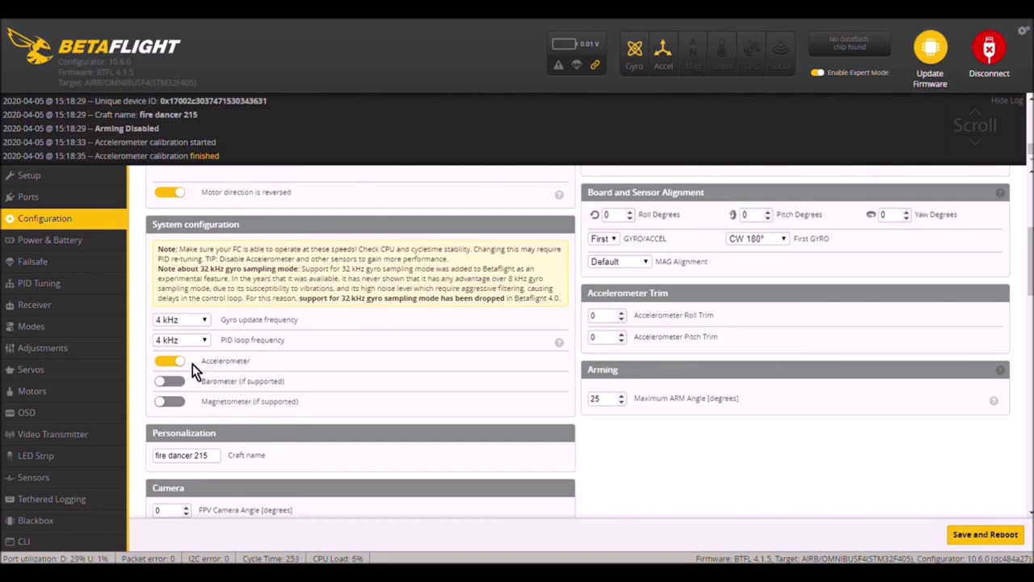
click(612, 402)
drag(612, 401, 571, 419)
text(180)
Check the receiver, other features, Dshot beacon and beeper settings, and save the configuration with a reboot
scroll(648, 434, down, 3)
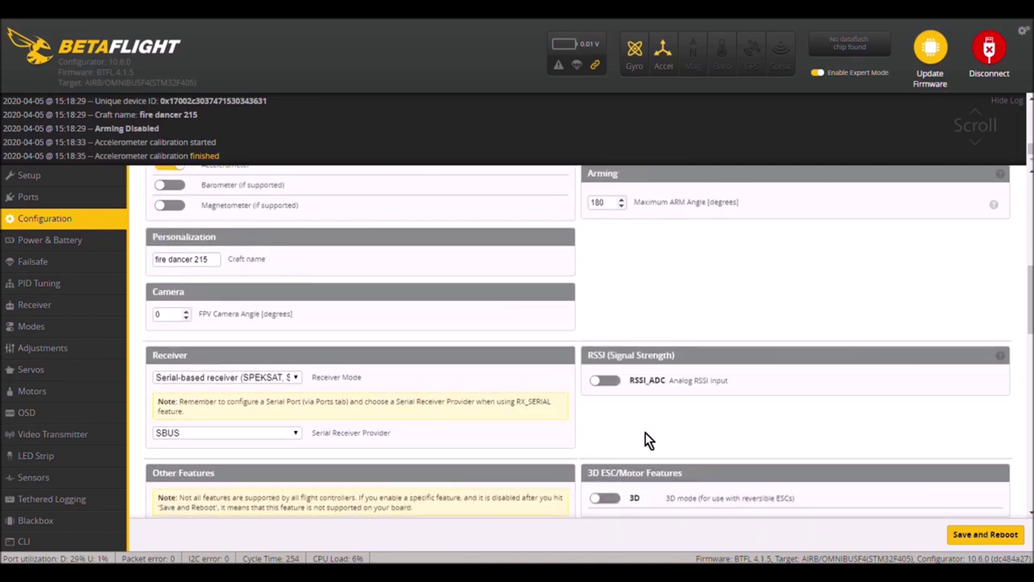
scroll(644, 439, down, 1)
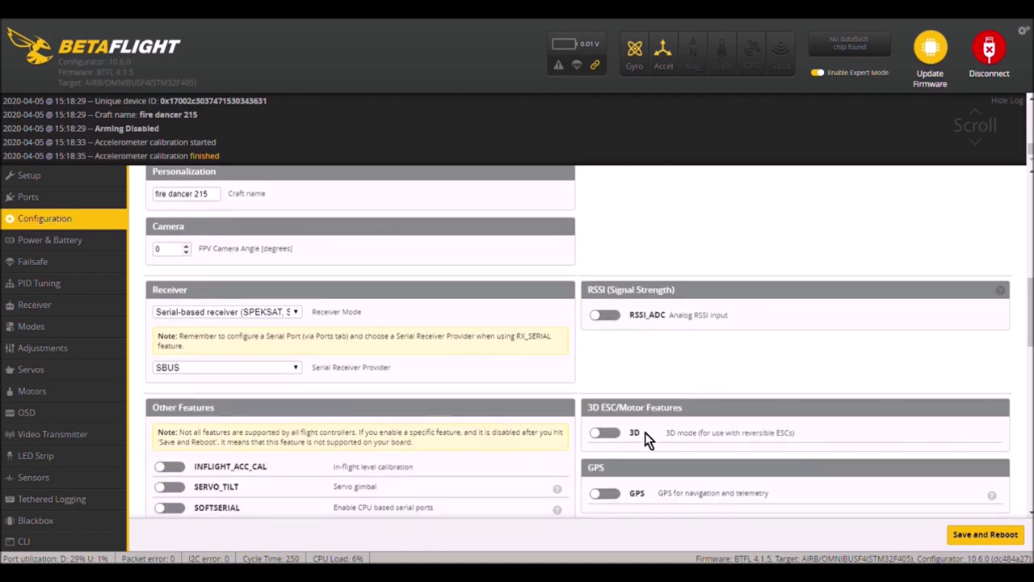
scroll(644, 433, down, 1)
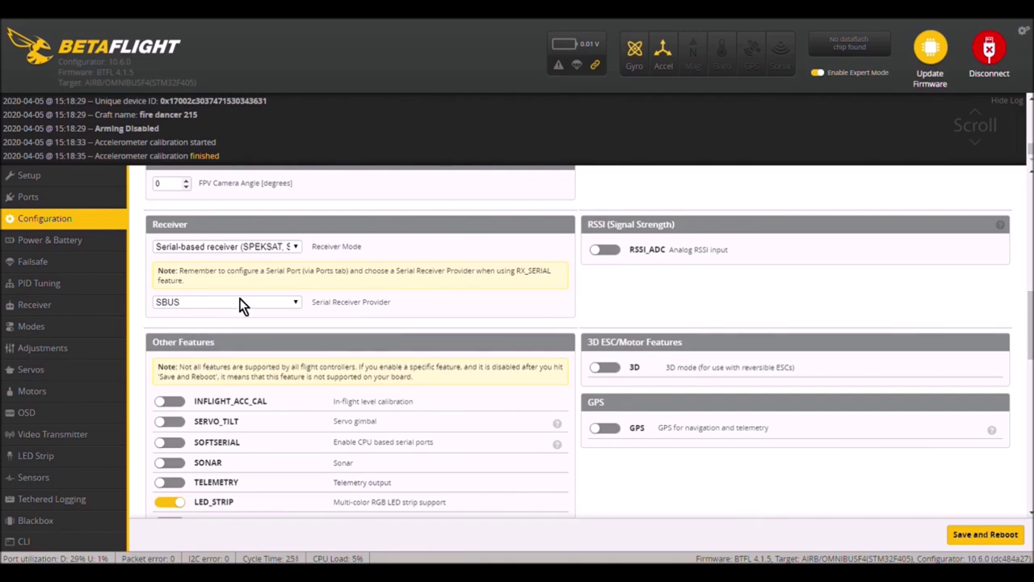
scroll(531, 310, down, 4)
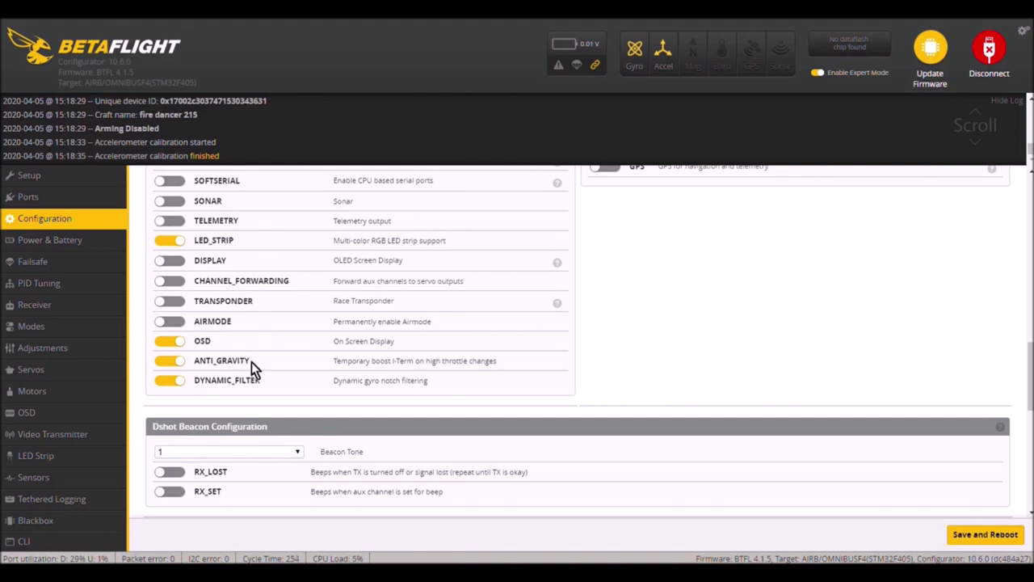
scroll(581, 392, down, 3)
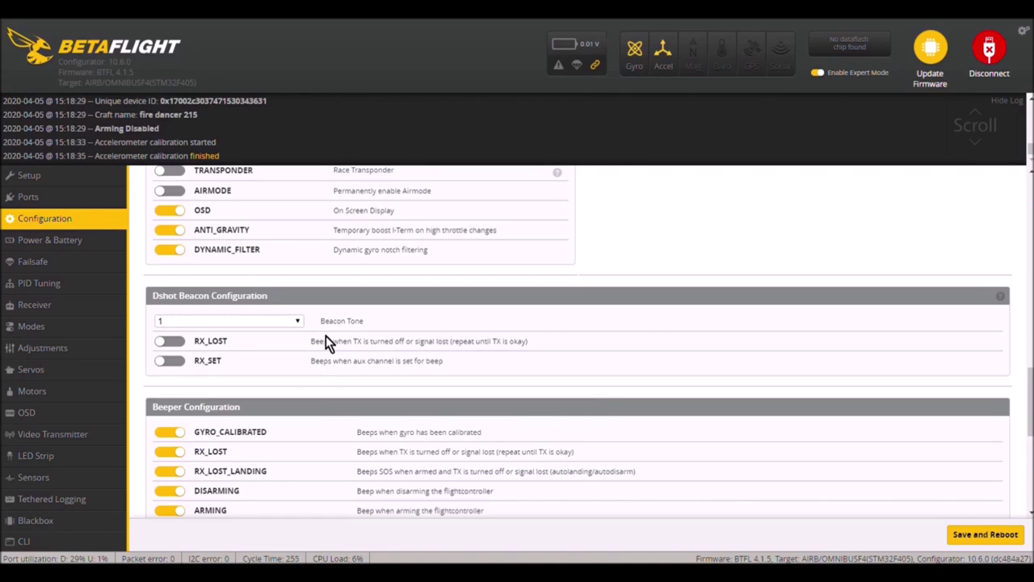
scroll(401, 365, down, 3)
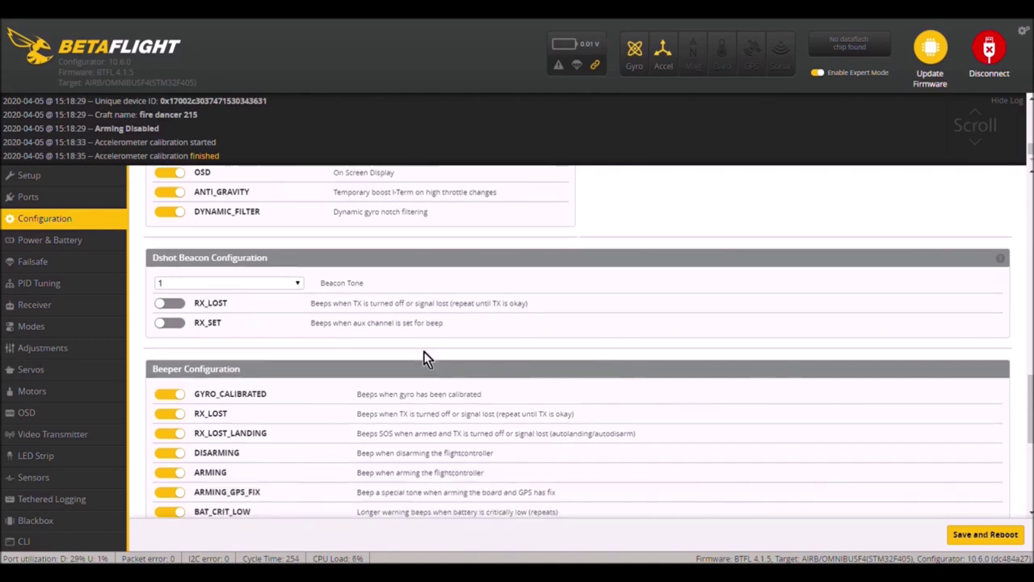
scroll(427, 359, down, 5)
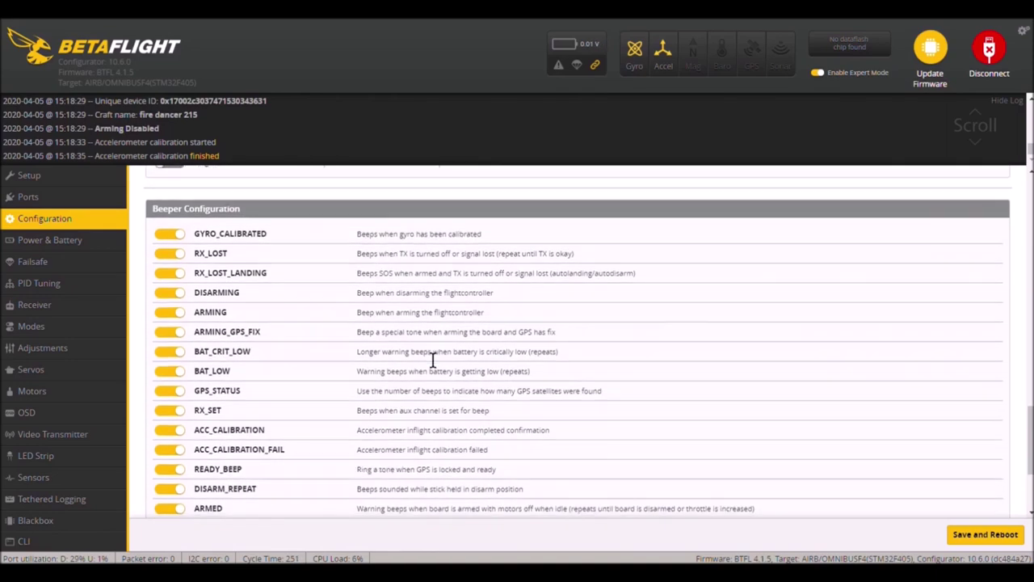
click(981, 538)
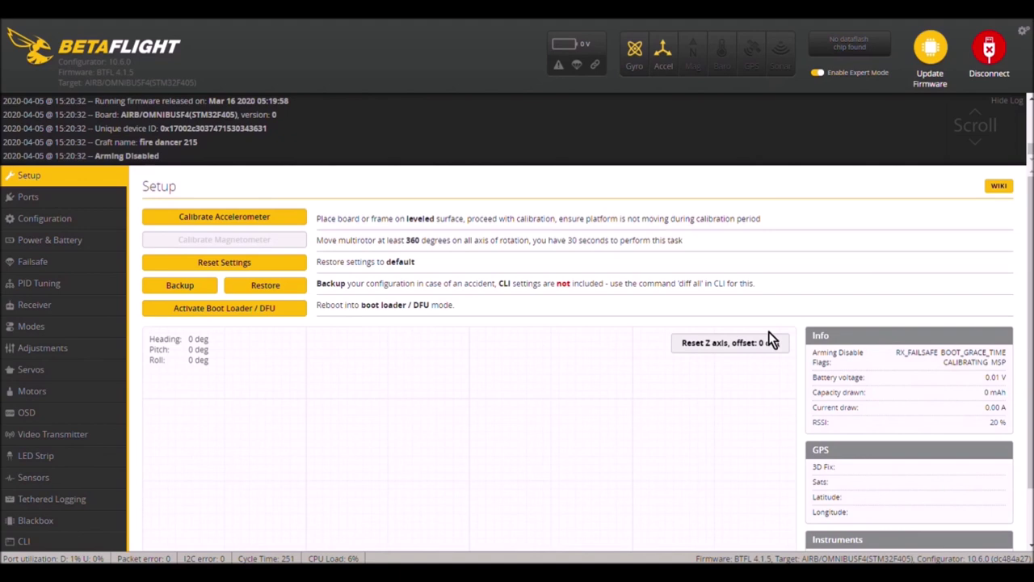
Set the Minimum Cell Voltage to 3.1 in the power and battery settings
click(56, 241)
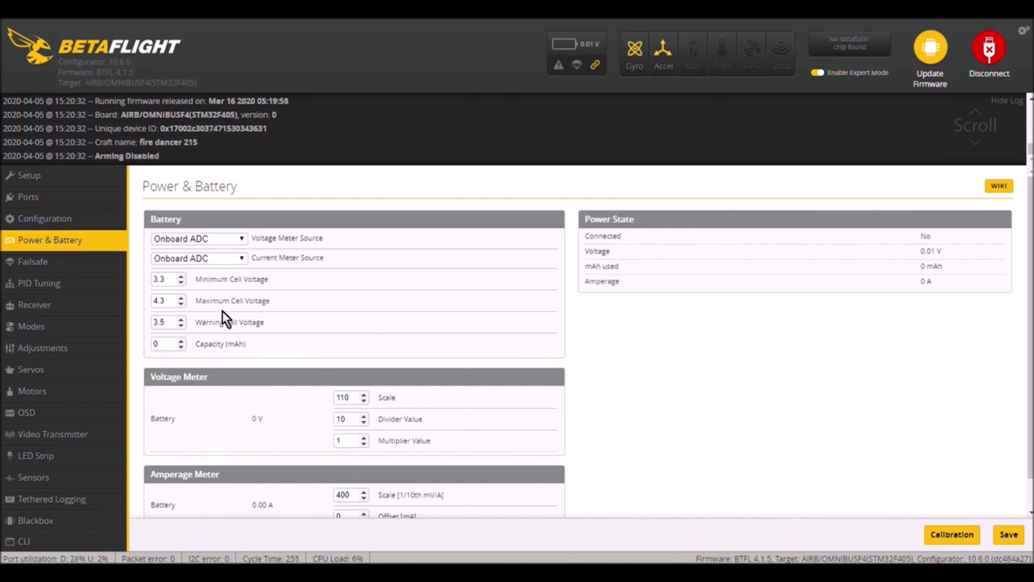
double_click(166, 280)
text(3.00)
text(1)
key(BackSpace)
key(BackSpace)
key(BackSpace)
key(BackSpace)
key(BackSpace)
text(3.1)
Set the Warning Cell Voltage to 3.2 and save the battery settings
double_click(173, 324)
text(3.20)
click(1008, 535)
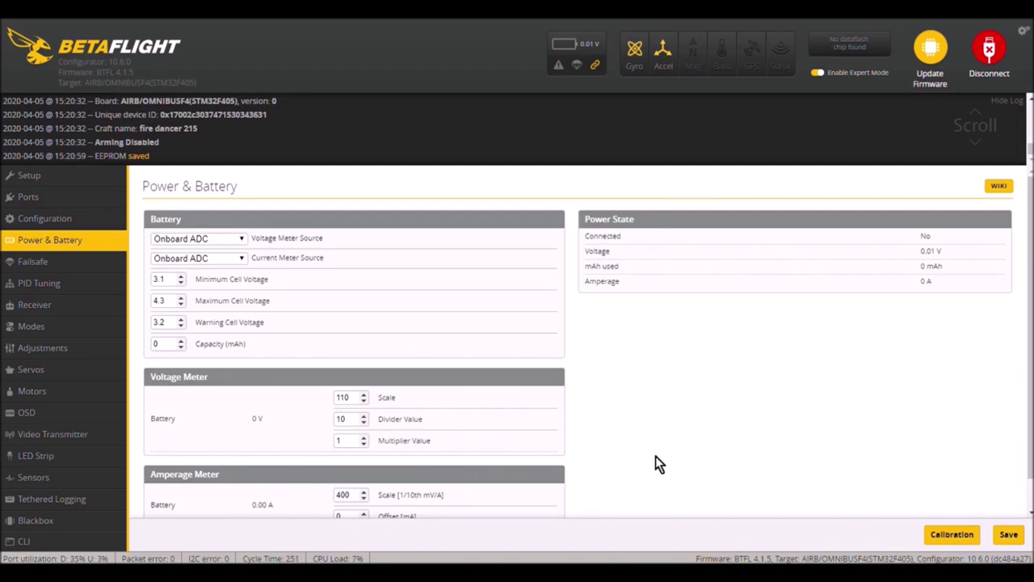
Review the failsafe channel fallback settings and the Stage 2 failsafe procedure
click(52, 262)
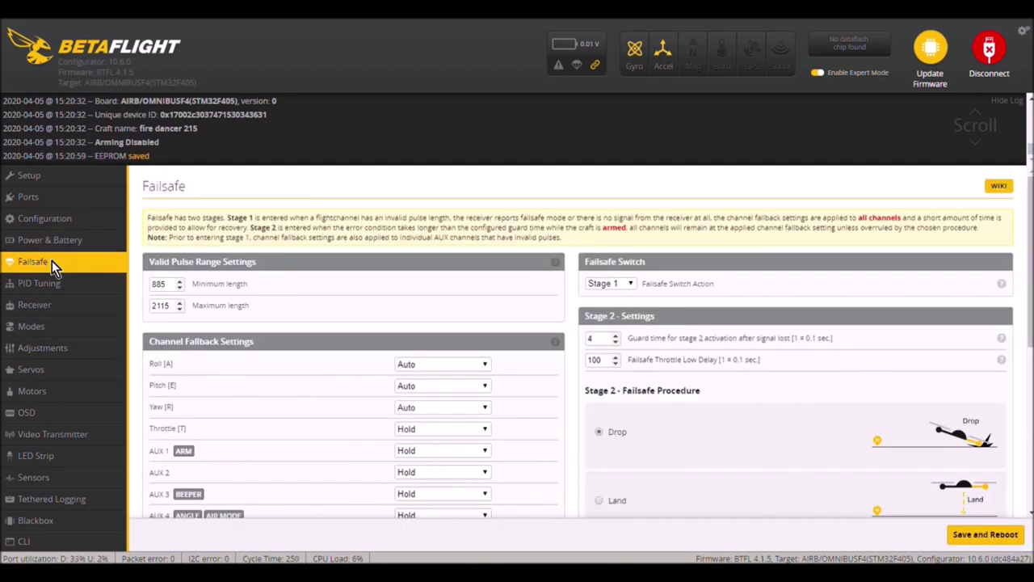
scroll(420, 299, down, 2)
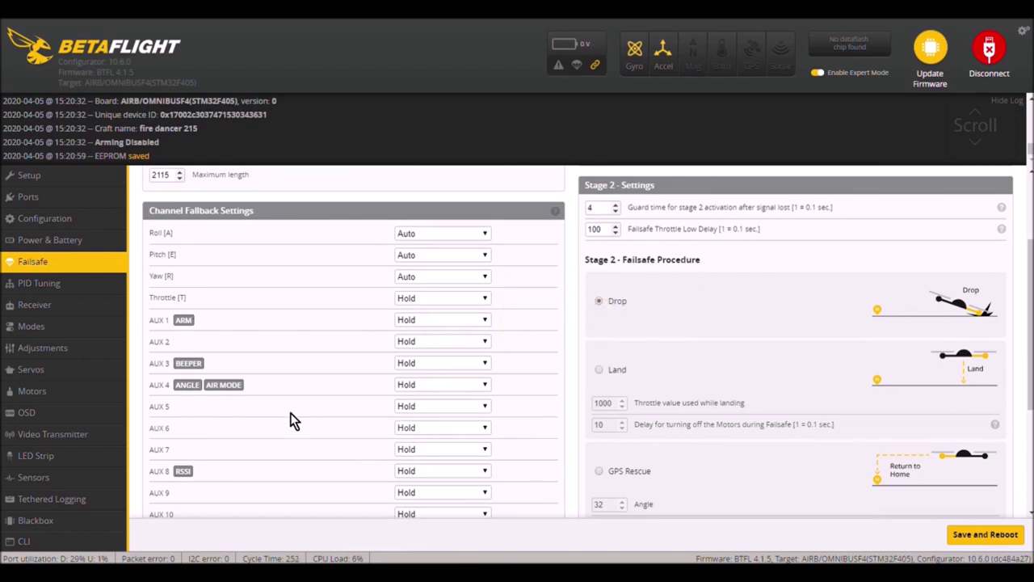
Set the Proportional gains to 55 for roll and 60 for pitch, and the Integral gains to 60 for roll and 65 for pitch
click(61, 284)
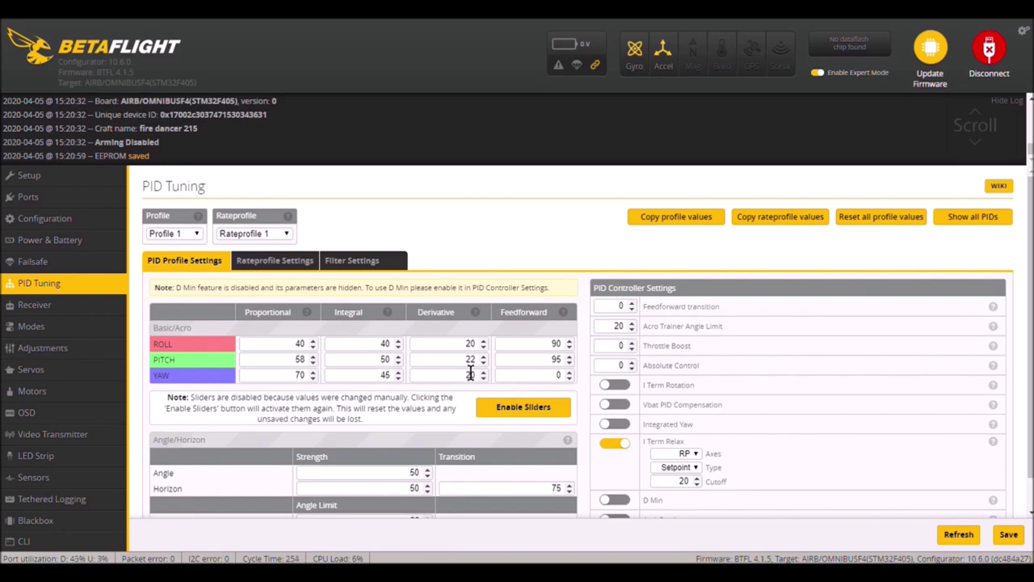
double_click(287, 349)
text(55)
double_click(299, 358)
text(60)
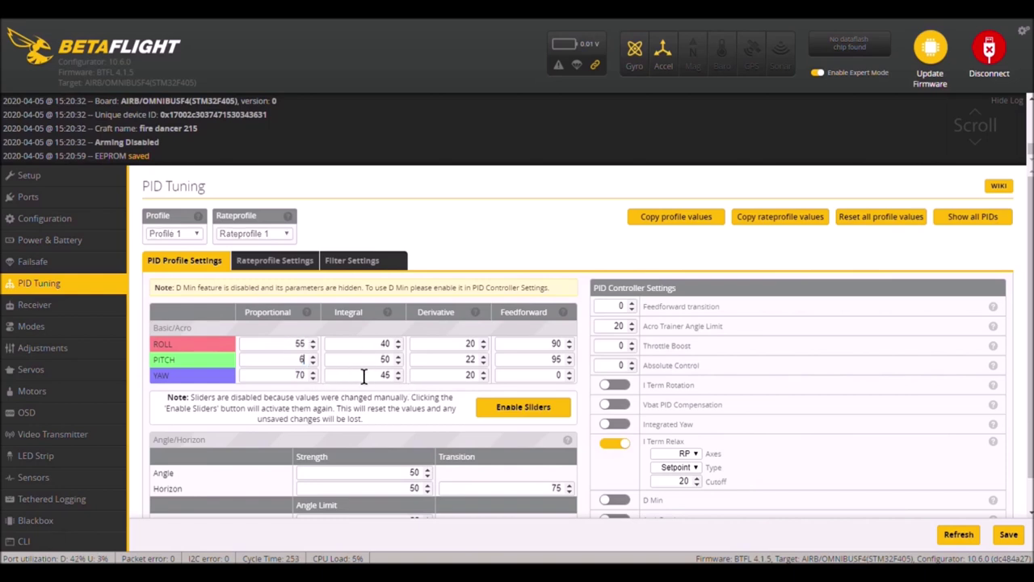
double_click(385, 343)
text(60)
double_click(385, 358)
text(65)
Set the RC Rate to 0.90 for roll and pitch and 1.00 for yaw in the rate profile
click(293, 264)
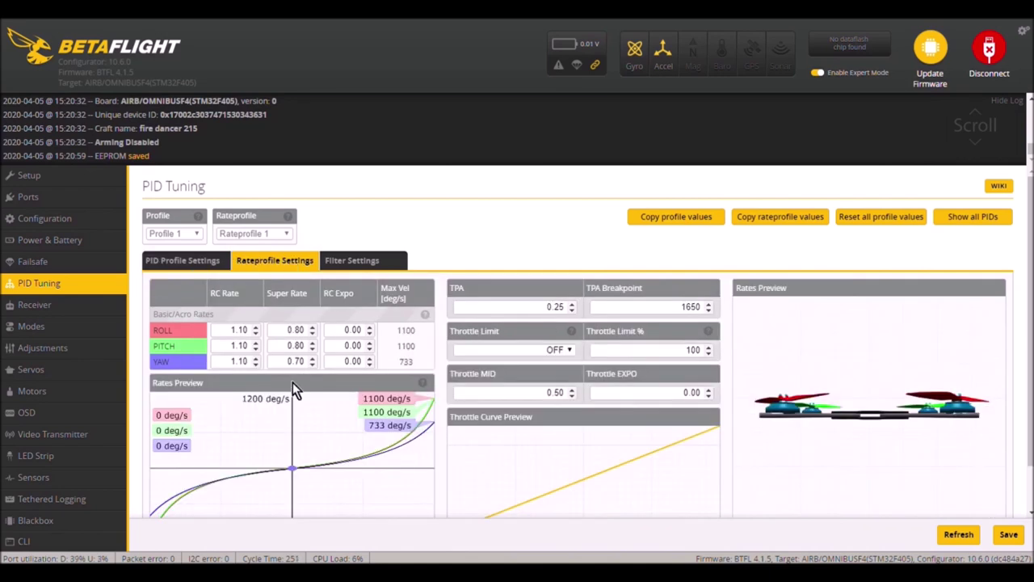
drag(229, 329, 323, 330)
text(9)
drag(229, 345, 313, 345)
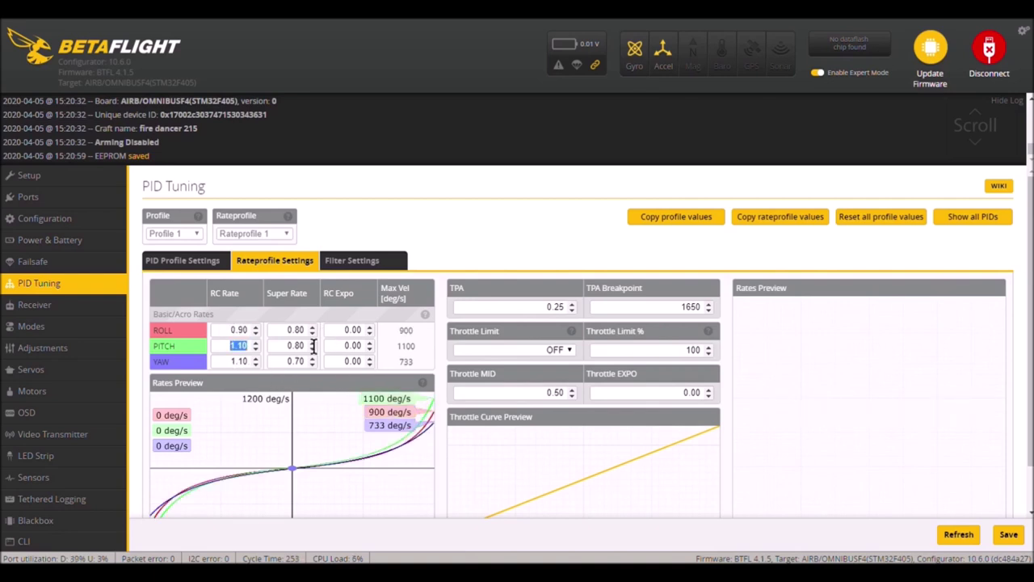
text(9)
drag(229, 361, 351, 365)
text(1)
click(455, 234)
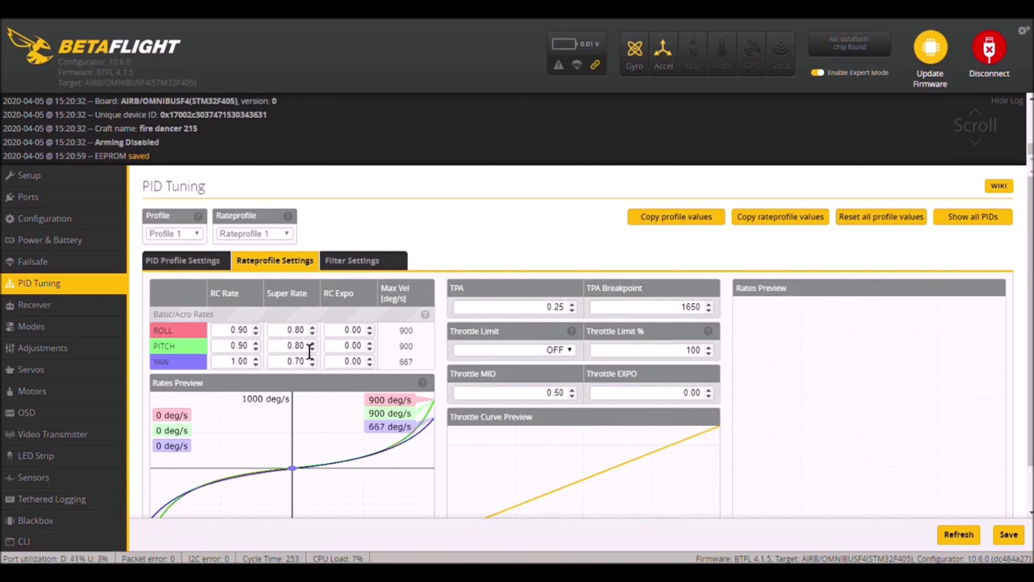
Review the gyro and D term filter settings and save the PID tuning values
click(376, 263)
scroll(521, 278, down, 3)
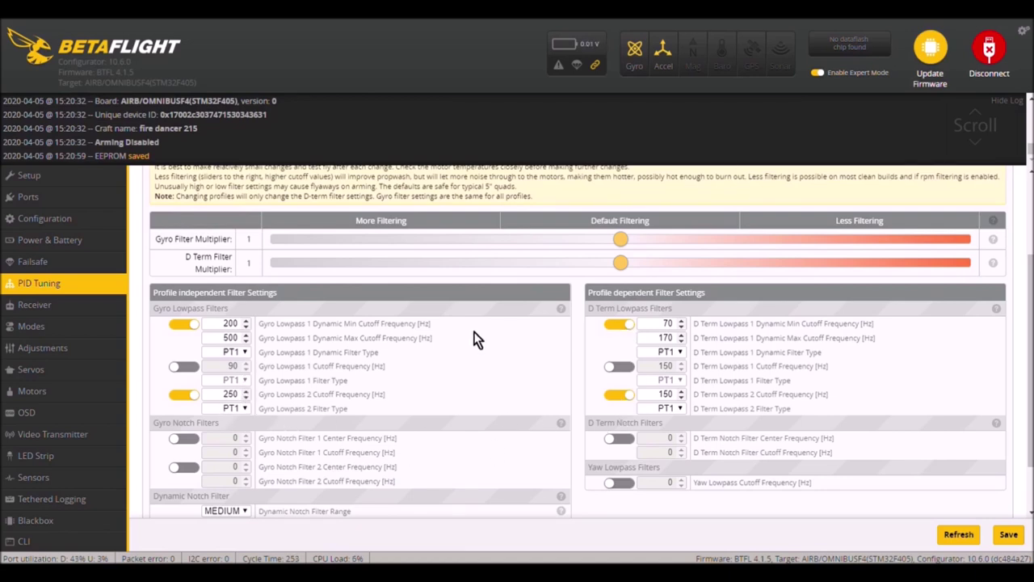
click(1009, 535)
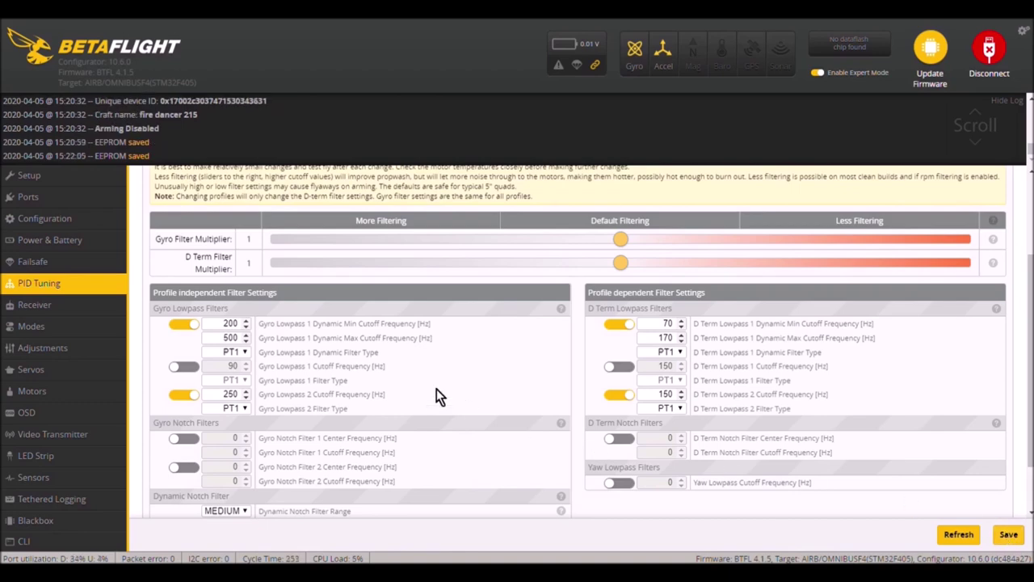
Set the receiver's RSSI channel to AUX 7 and both the RC and yaw deadbands to 3, and save
click(79, 307)
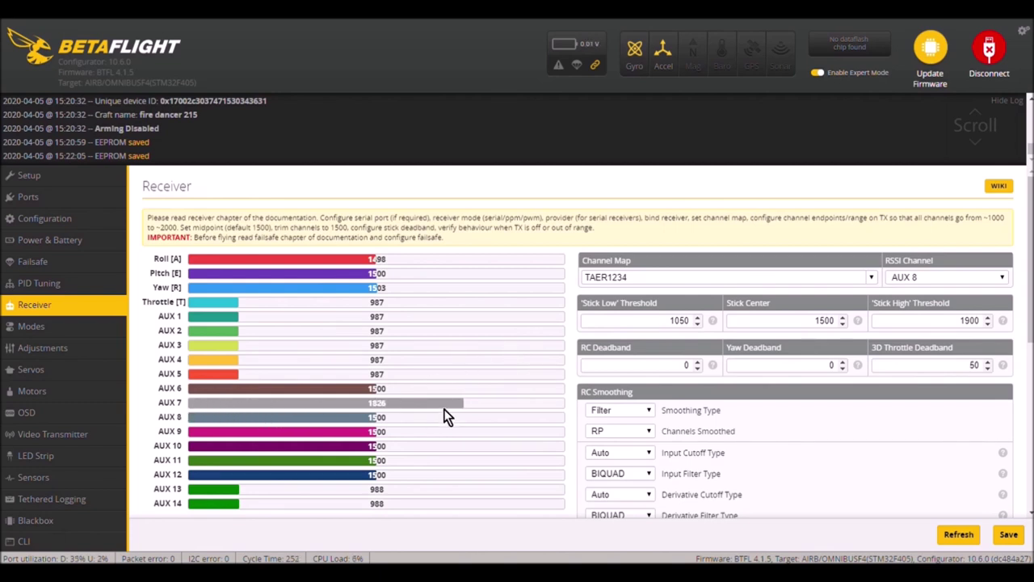
click(992, 282)
click(937, 370)
click(692, 369)
key(BackSpace)
text(3)
double_click(819, 365)
text(3)
click(1008, 534)
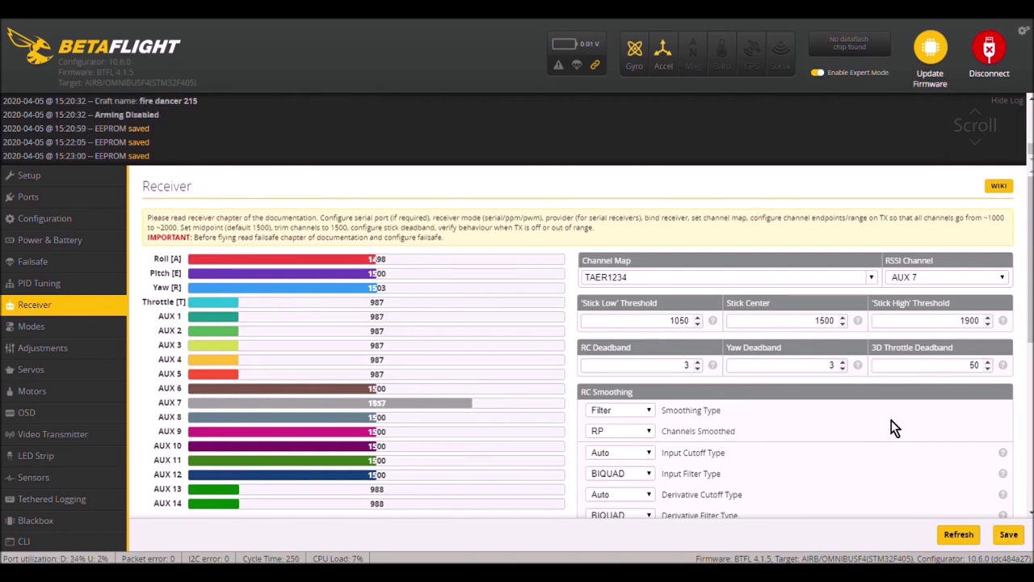
scroll(892, 419, down, 3)
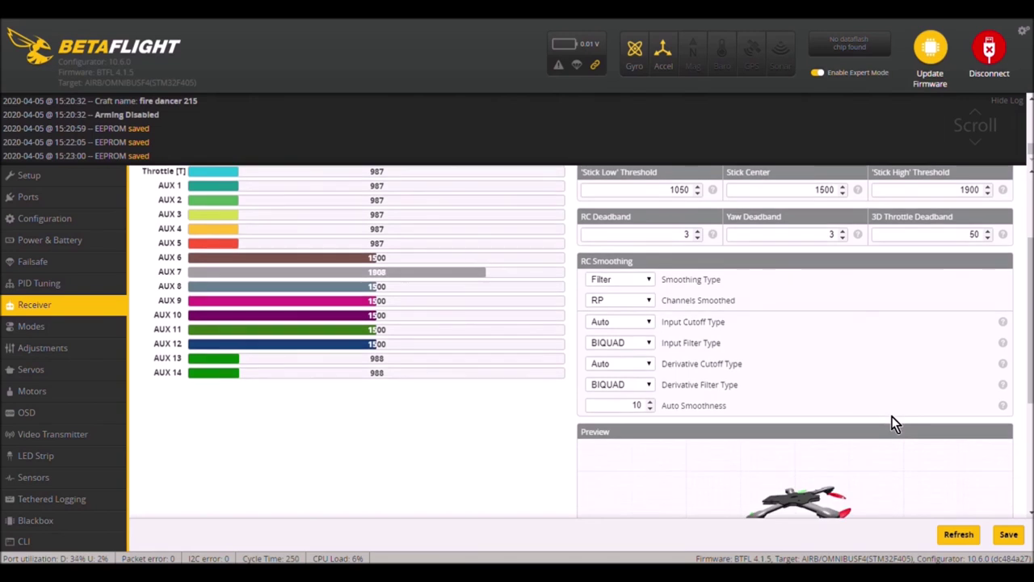
scroll(893, 416, up, 1)
scroll(892, 424, up, 1)
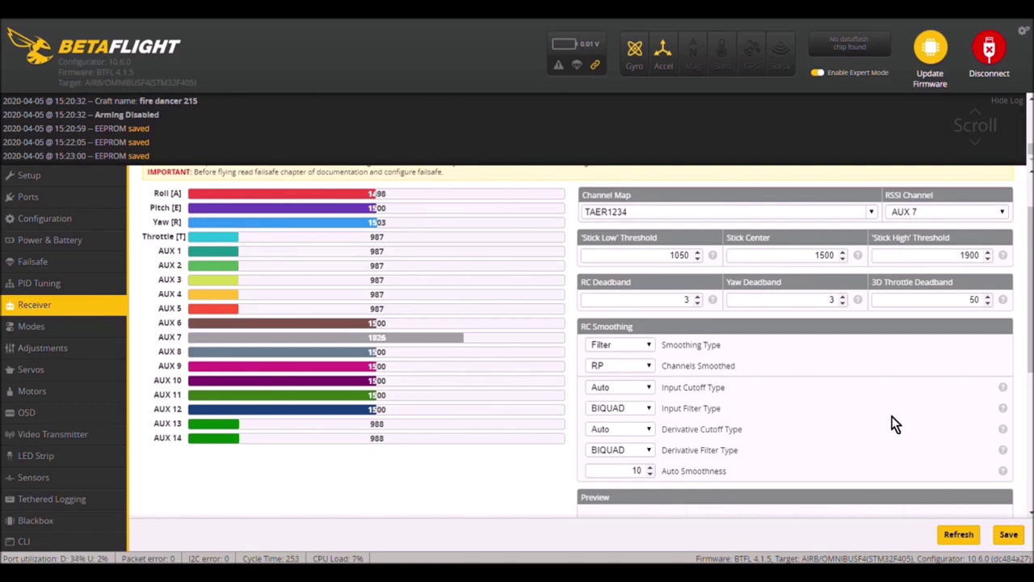
scroll(892, 424, up, 3)
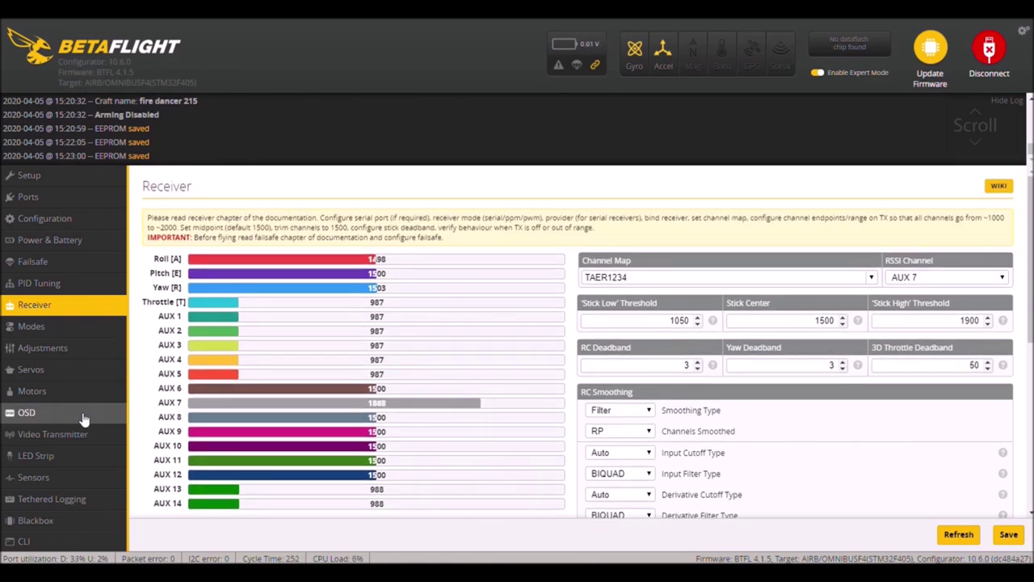
Assign both the ANGLE and AIR MODE flight modes to AUX 2
click(40, 328)
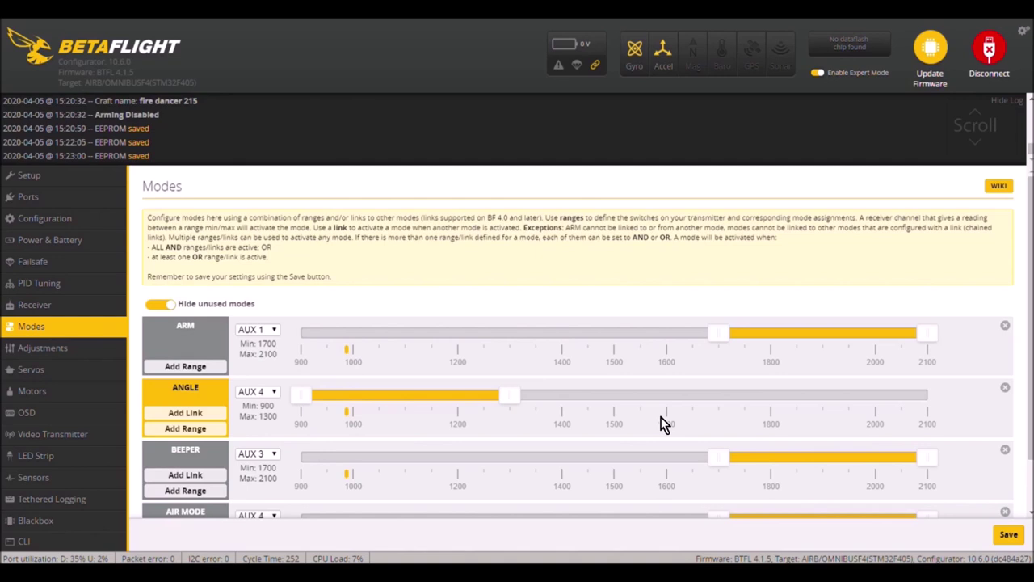
scroll(660, 418, down, 2)
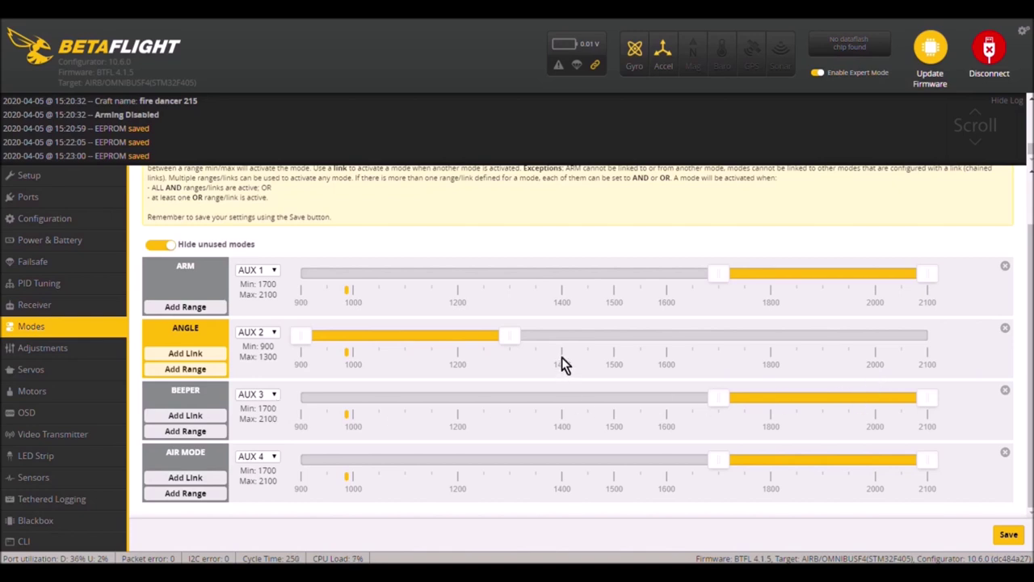
click(274, 463)
click(273, 316)
Show the unused modes and add a range for FLIP OVER AFTER CRASH on AUX 4
click(166, 248)
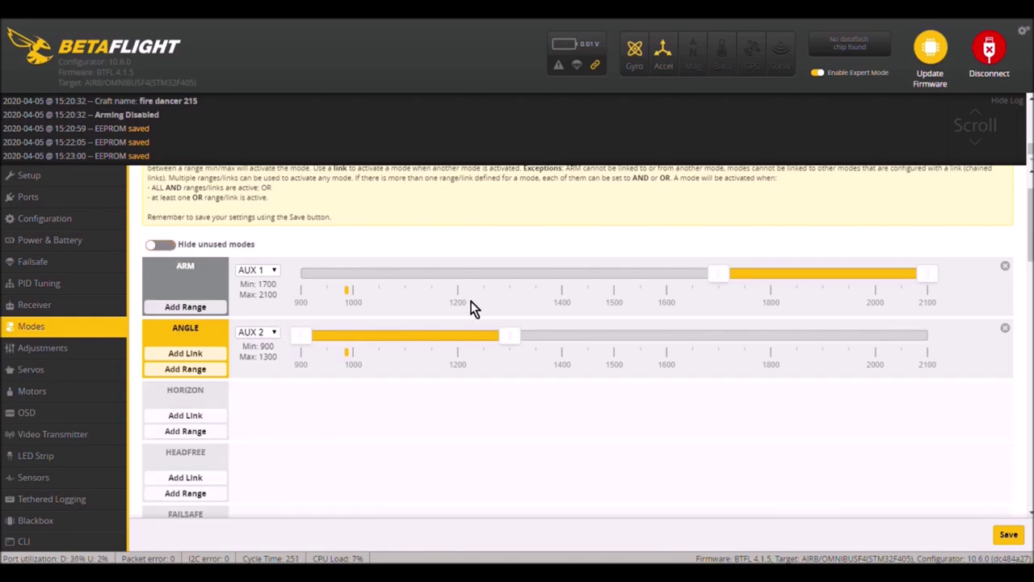
scroll(470, 304, down, 2)
scroll(471, 312, down, 2)
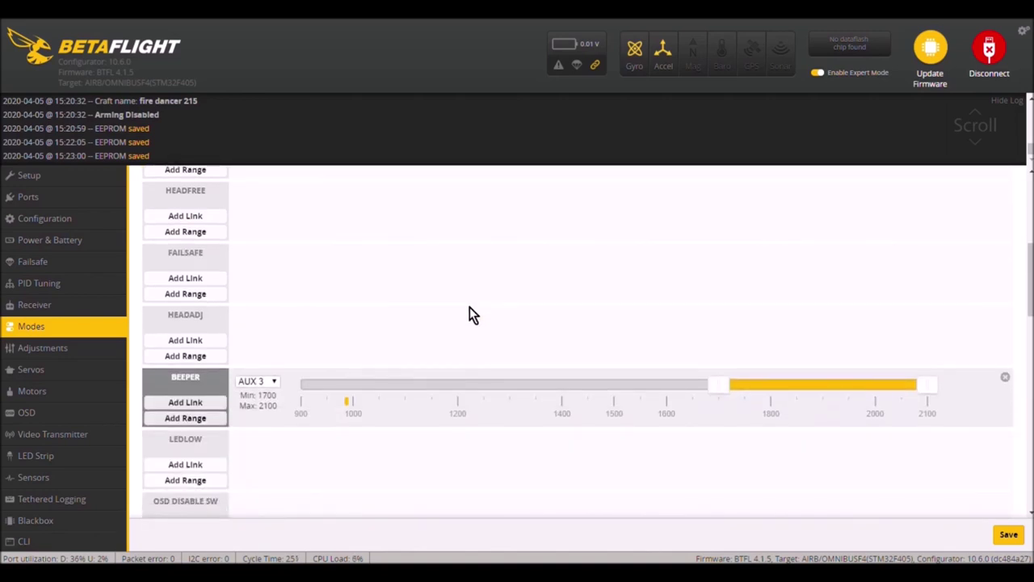
scroll(471, 312, down, 2)
scroll(473, 314, down, 2)
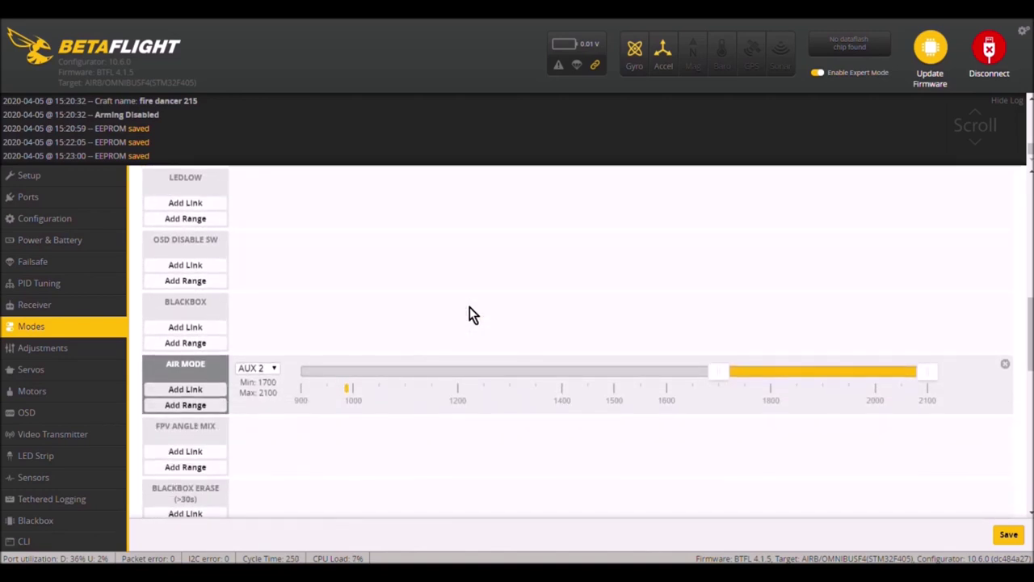
scroll(472, 315, down, 2)
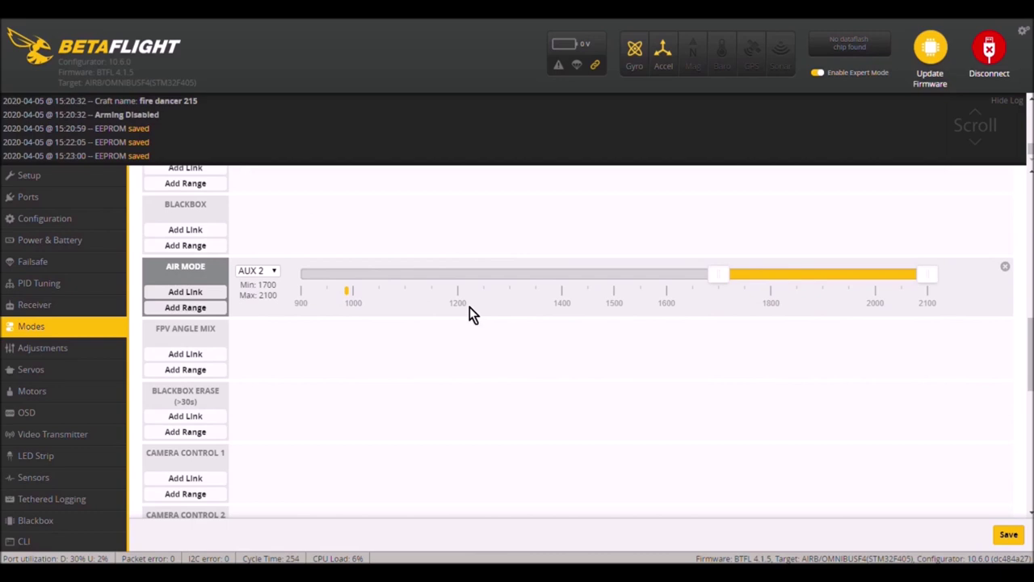
scroll(472, 315, down, 2)
scroll(472, 315, down, 1)
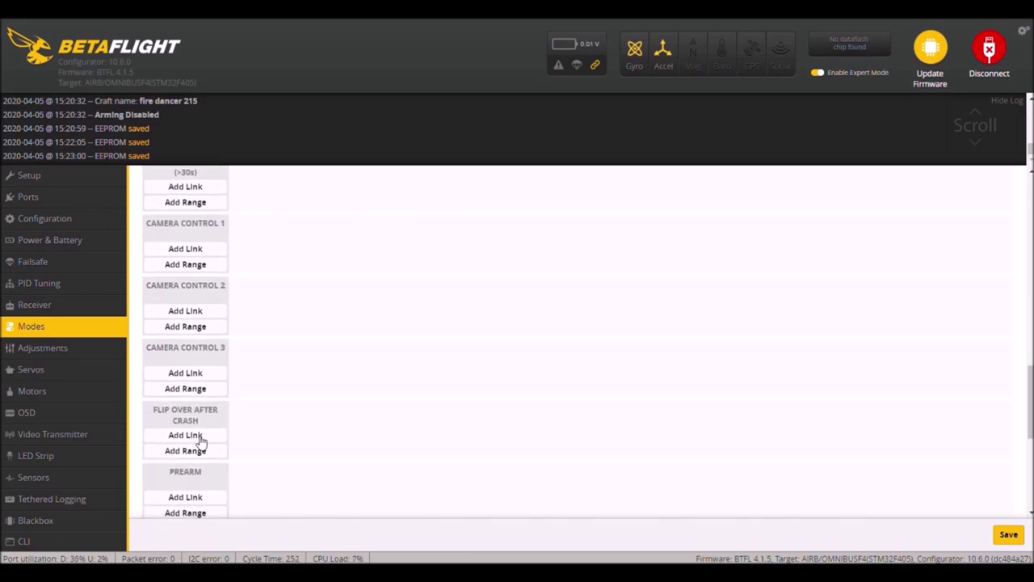
click(194, 451)
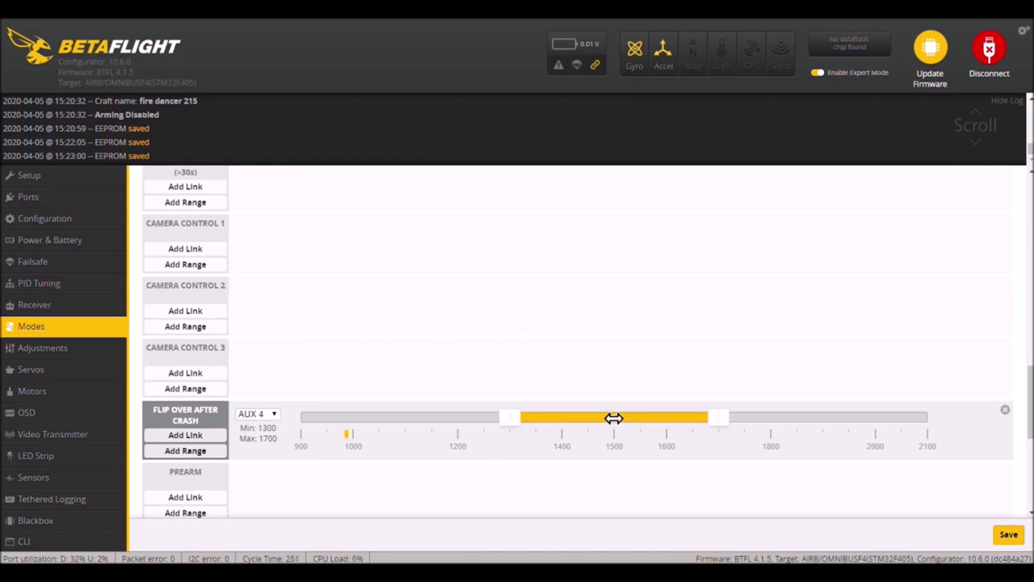
Set the FLIP OVER AFTER CRASH range to 1700–2100, save the modes and hide the unused ones
drag(609, 421, 918, 418)
click(1009, 535)
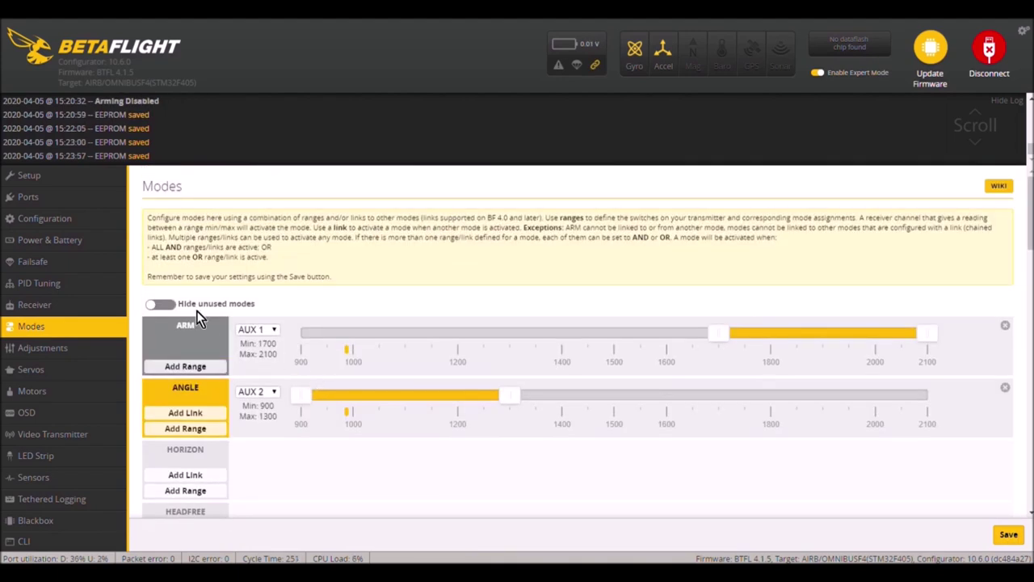
click(166, 307)
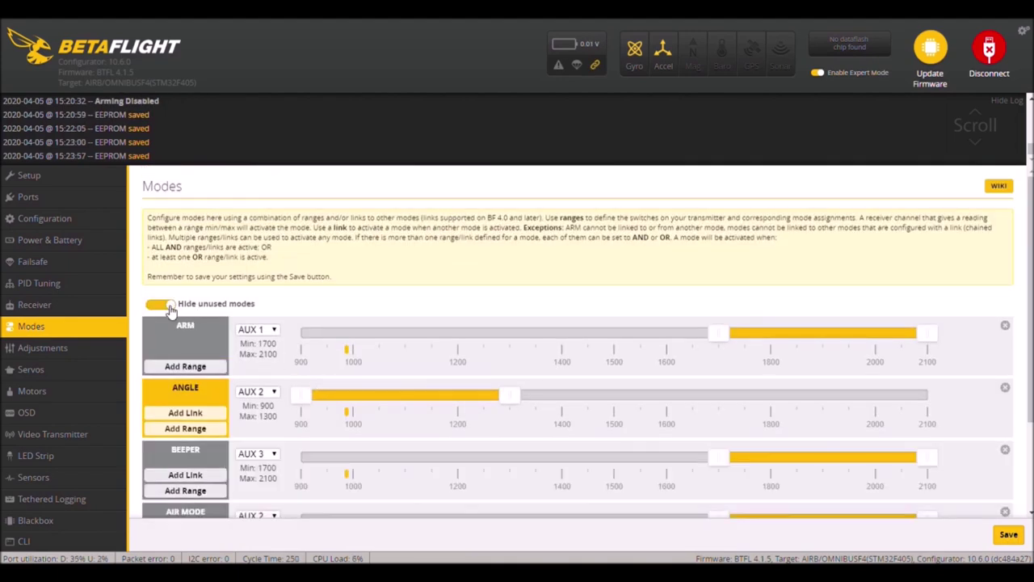
scroll(590, 326, down, 3)
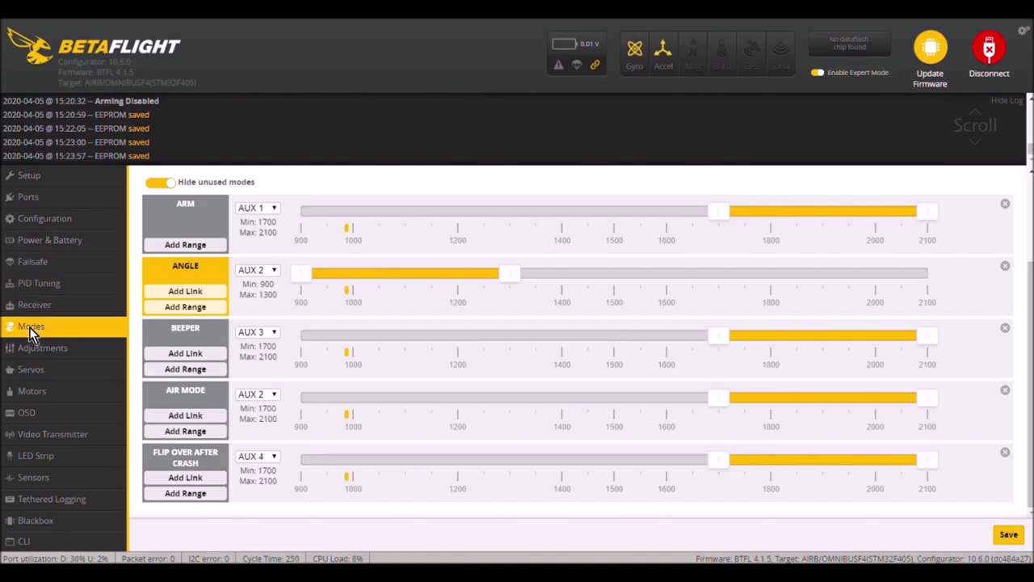
Move the timer to the upper right corner and the RSSI value to the upper left of the OSD preview
click(28, 412)
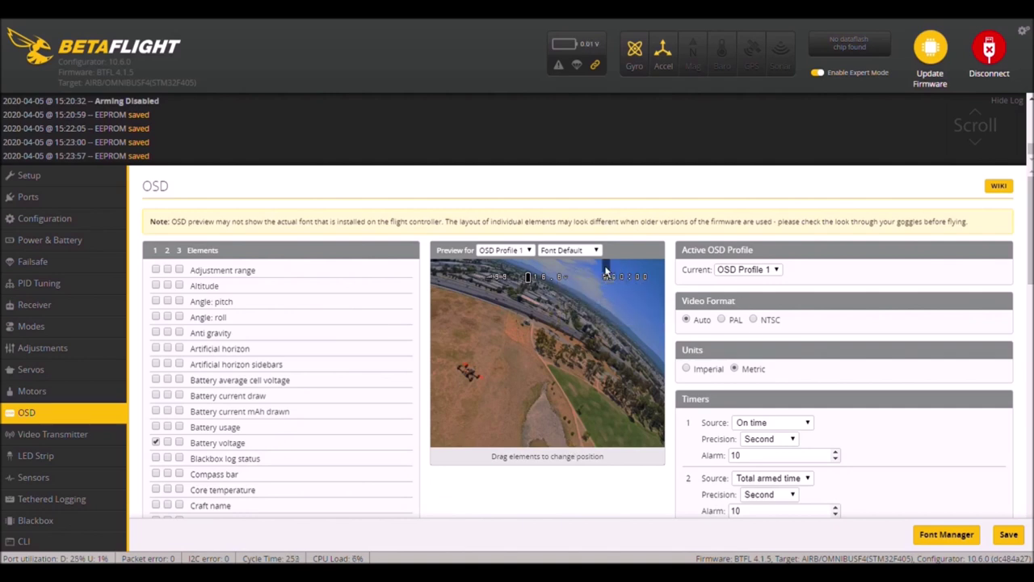
drag(611, 273, 619, 261)
drag(491, 277, 455, 283)
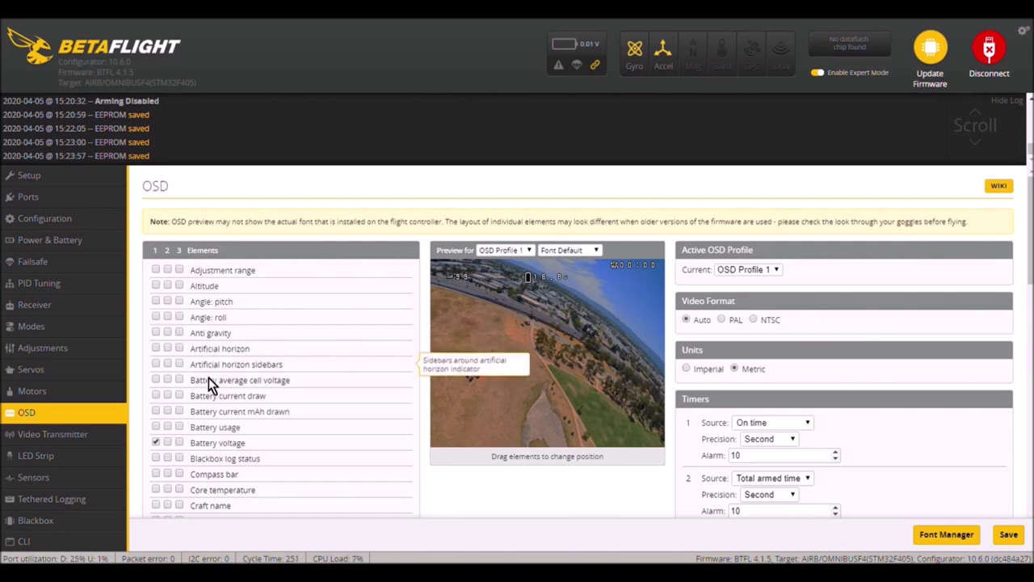
Enable the Battery average cell voltage in OSD profile 1, placed just below the timer, and the Craft name along the preview's upper edge
click(156, 380)
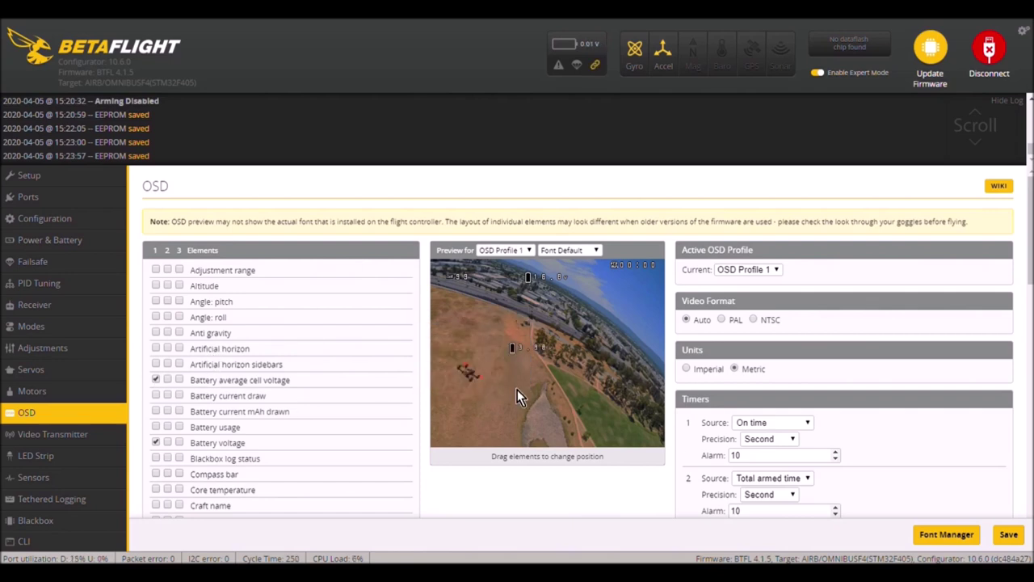
drag(614, 276, 614, 275)
scroll(230, 410, down, 1)
scroll(230, 412, down, 2)
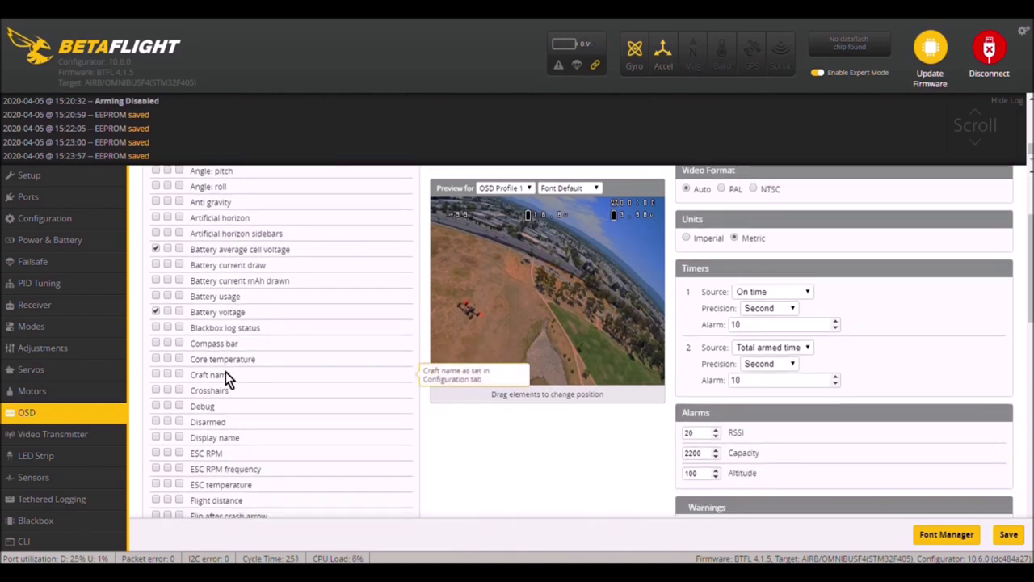
click(156, 374)
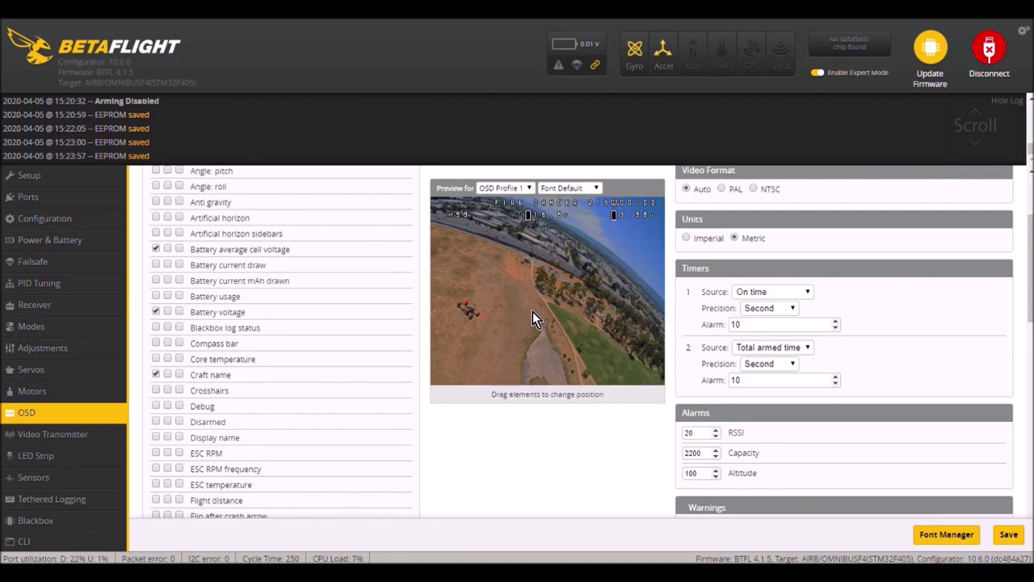
Enable Fly mode above the RSSI value and the Flip after crash arrow below the average cell voltage in OSD profile 1
scroll(232, 356, down, 1)
scroll(232, 356, down, 1)
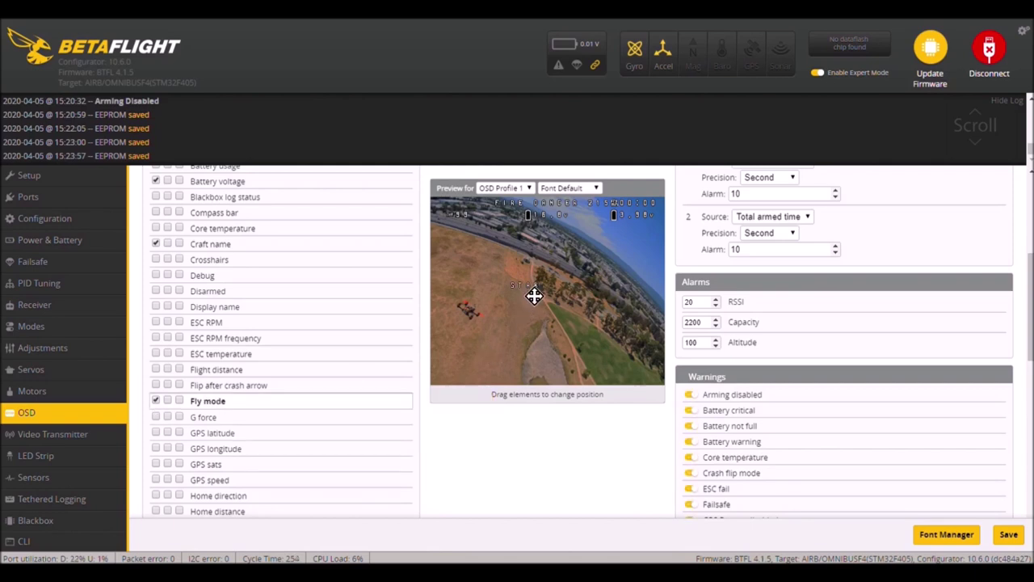
drag(452, 208, 454, 208)
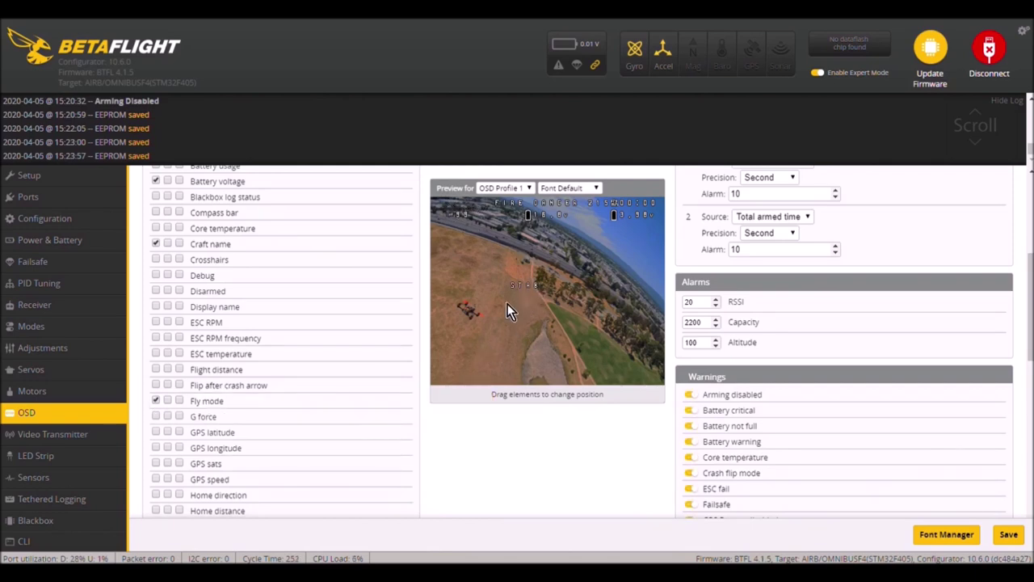
click(157, 400)
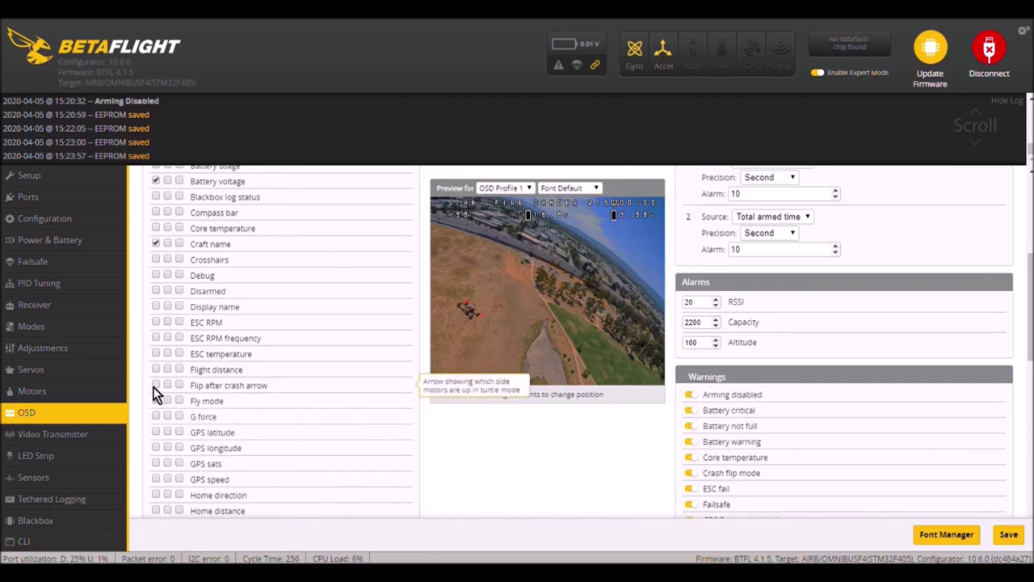
click(157, 386)
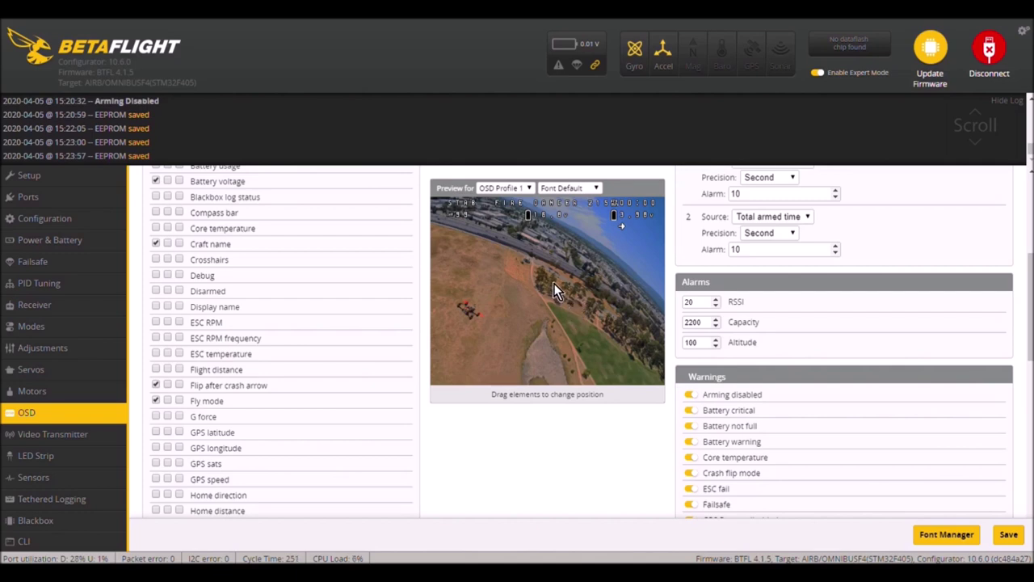
Enable the Warnings element in OSD profile 1
scroll(316, 349, down, 3)
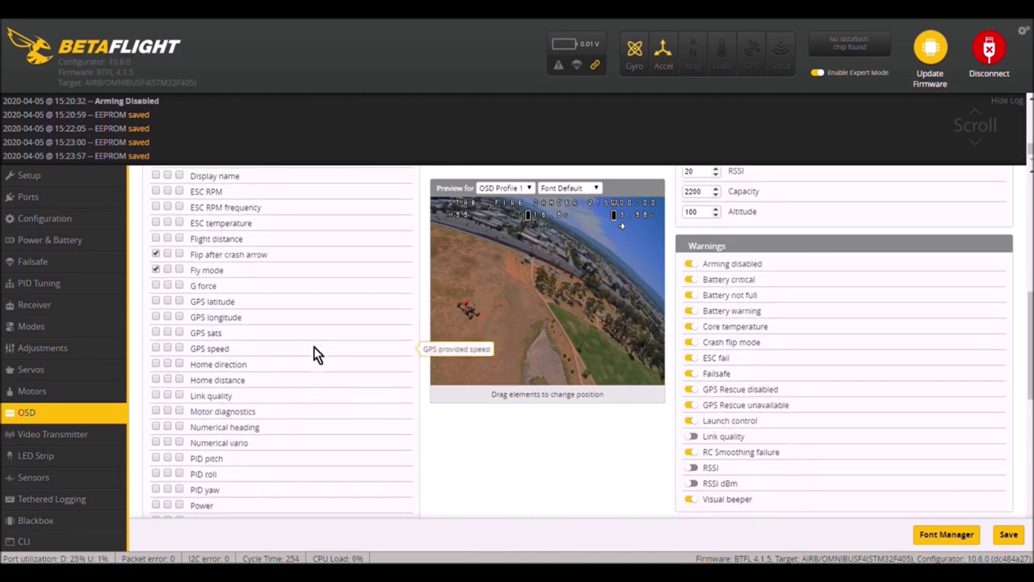
scroll(314, 348, down, 3)
scroll(314, 348, down, 5)
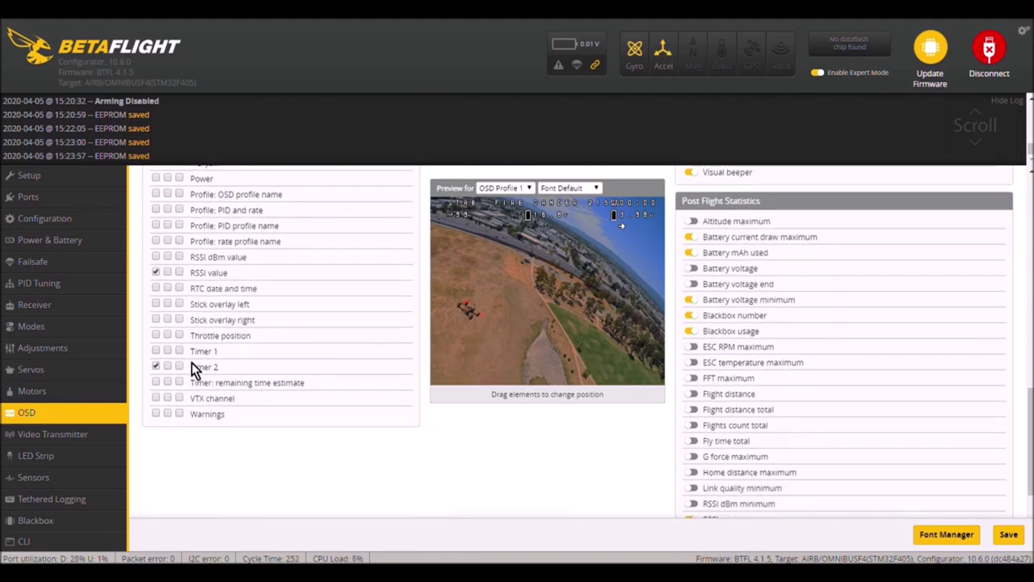
click(155, 413)
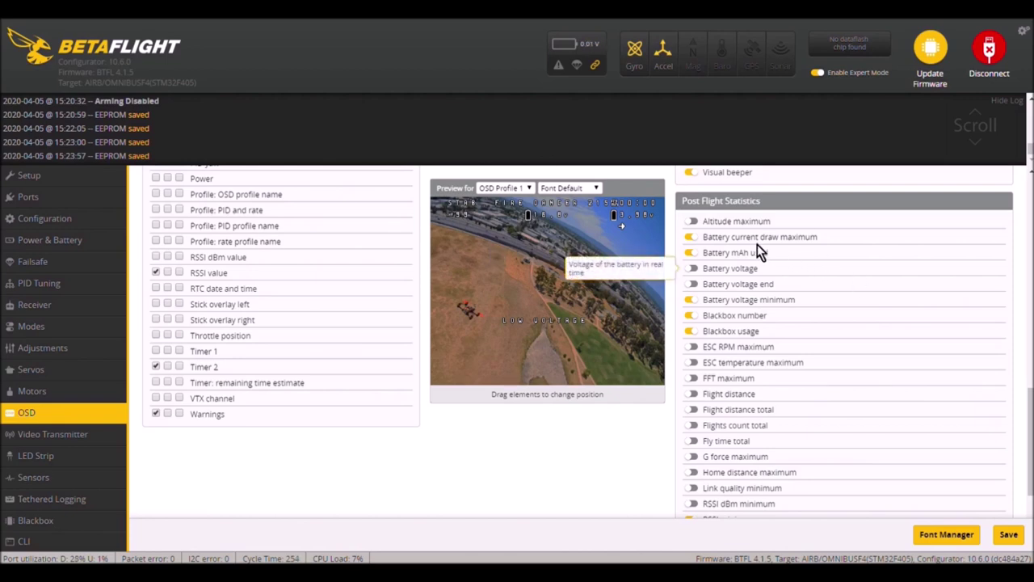
Turn off Battery current draw maximum and Speed maximum in the post flight statistics and save the OSD settings
click(691, 236)
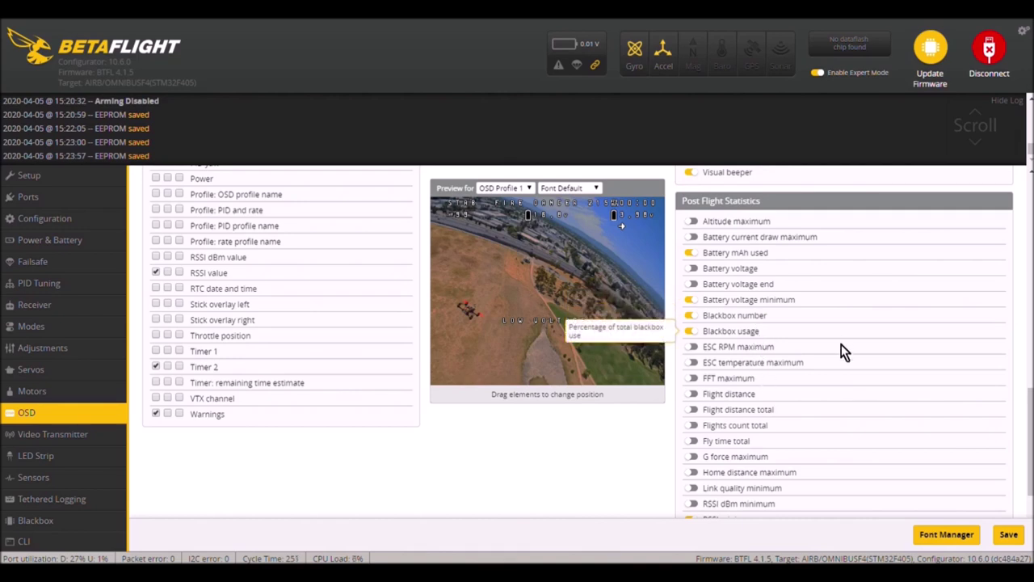
scroll(841, 348, down, 1)
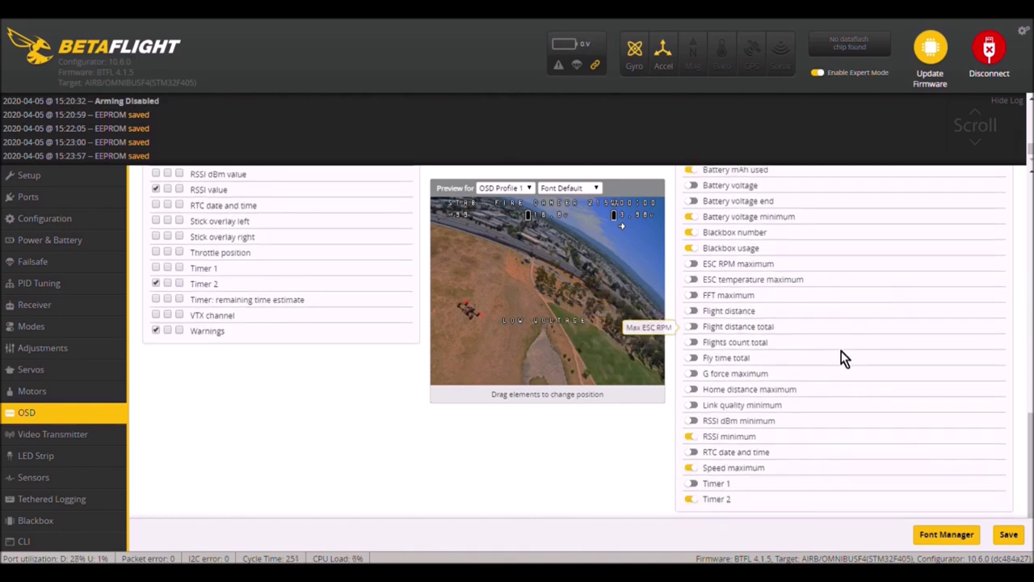
click(695, 473)
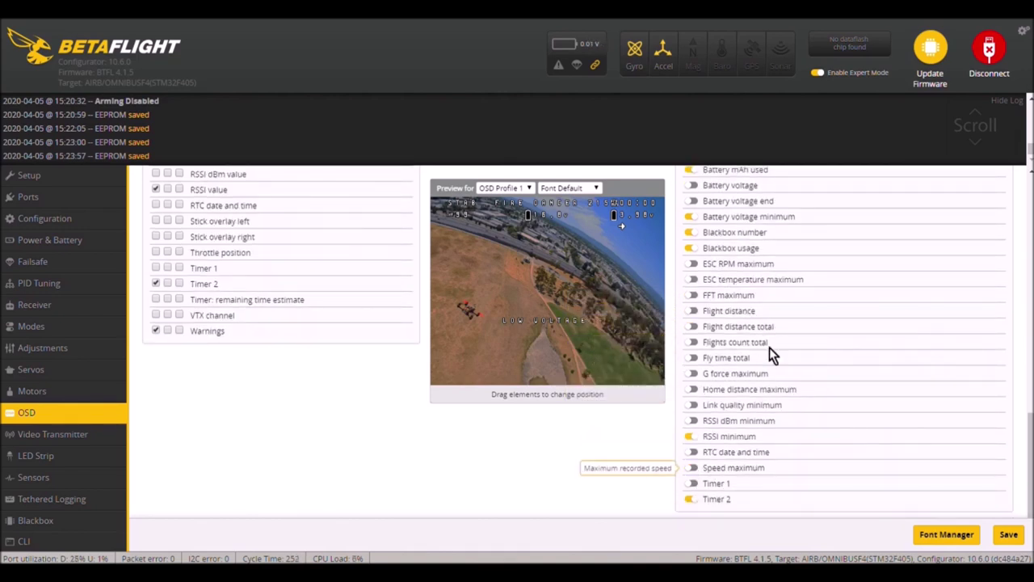
click(1008, 535)
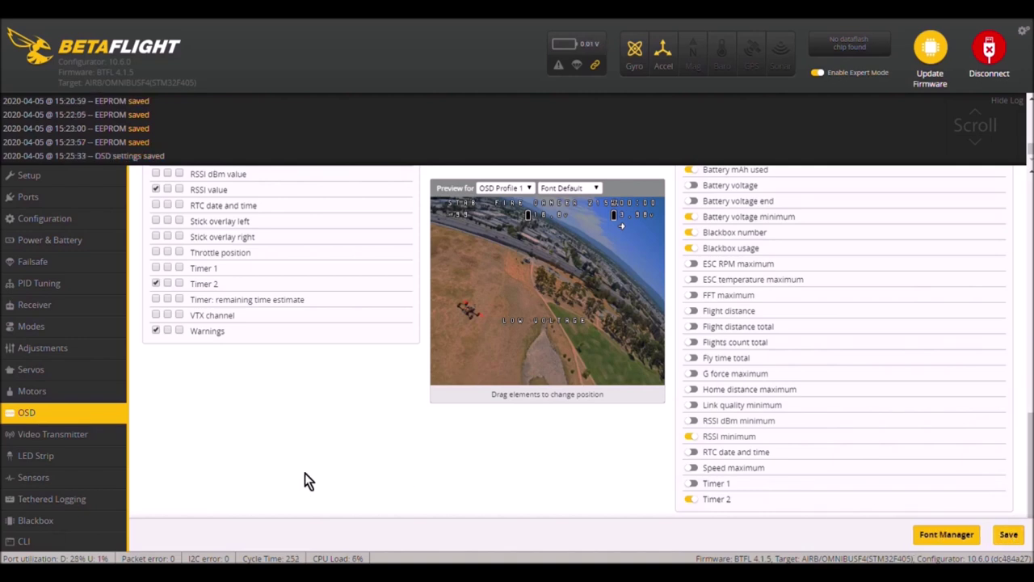
scroll(306, 476, up, 6)
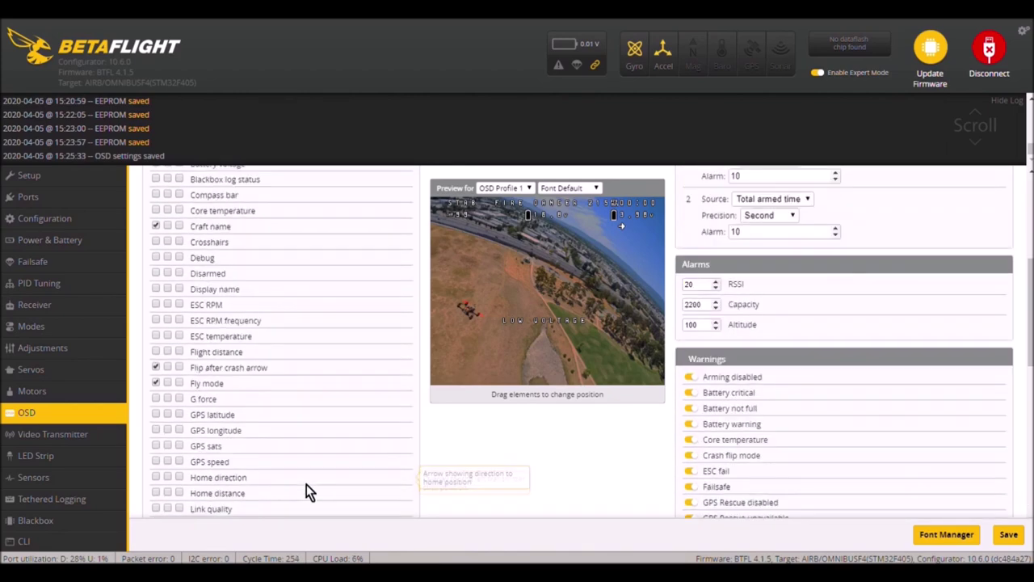
Return to the Setup page and check the flight controller's RSSI reading
scroll(307, 485, up, 3)
scroll(306, 488, up, 3)
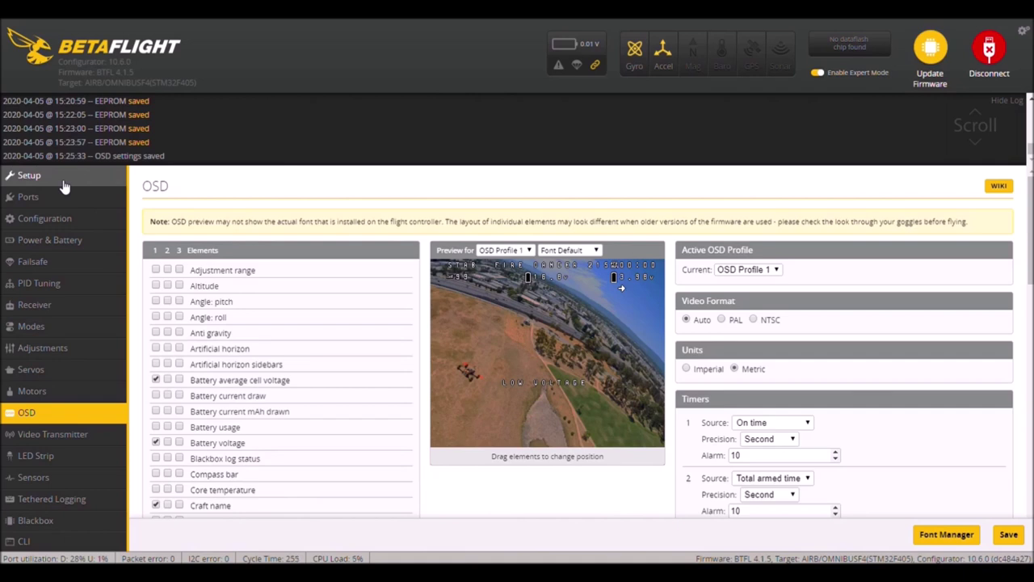
click(29, 175)
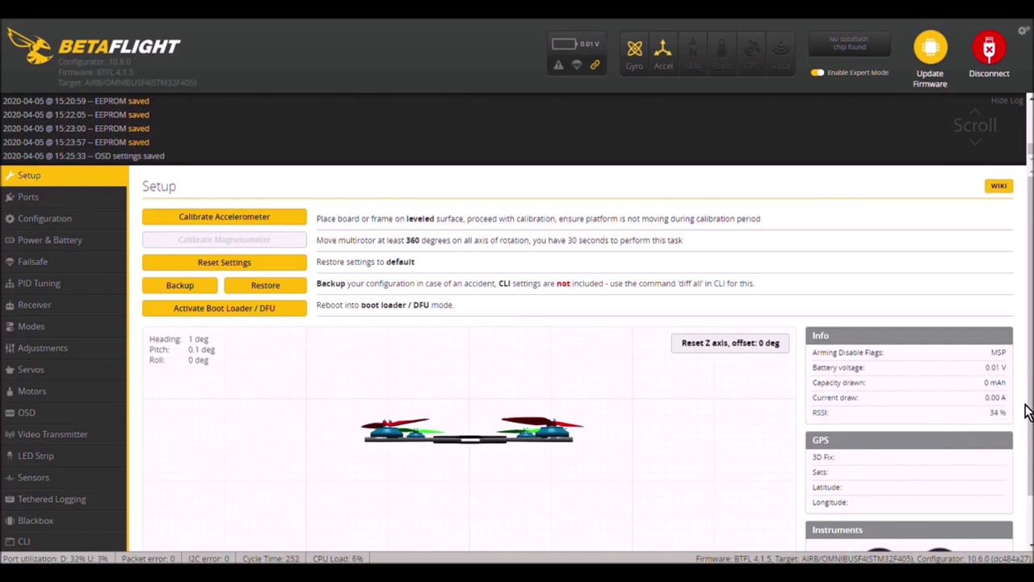
Run "get rssi" in the CLI and examine the rssi_scale entry in the output
click(77, 541)
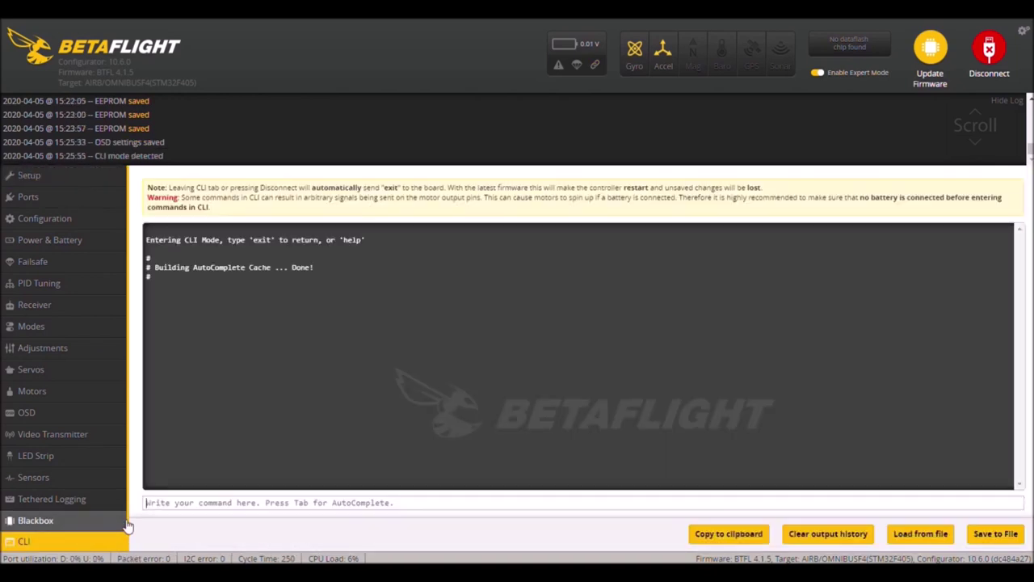
text(d)
text(et)
text( rs)
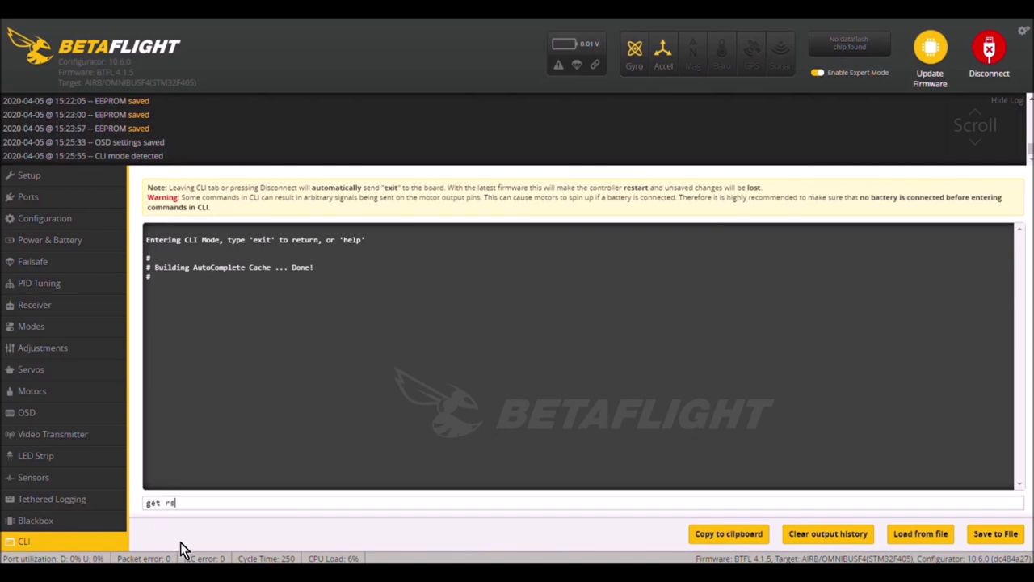
text(si)
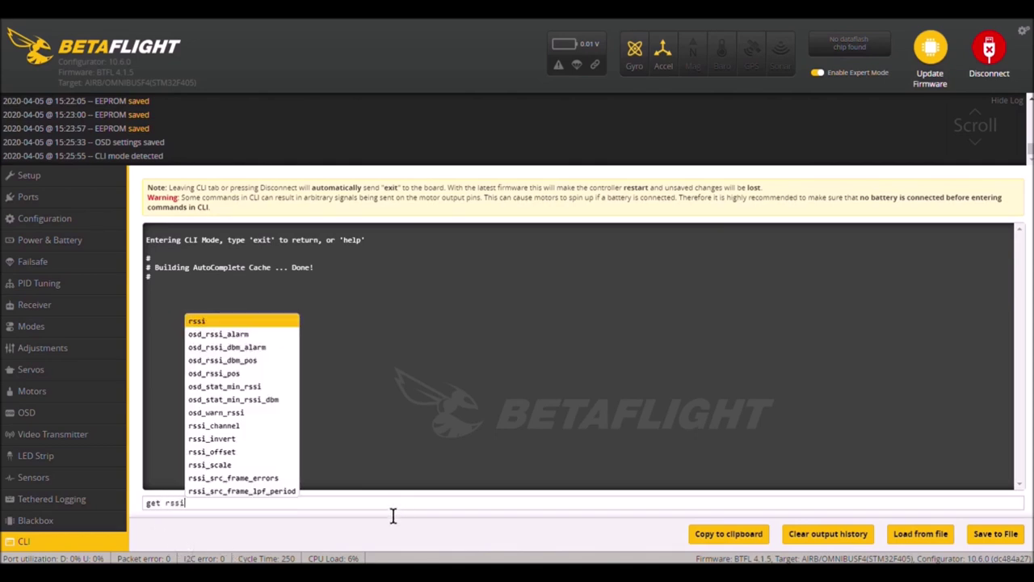
click(307, 511)
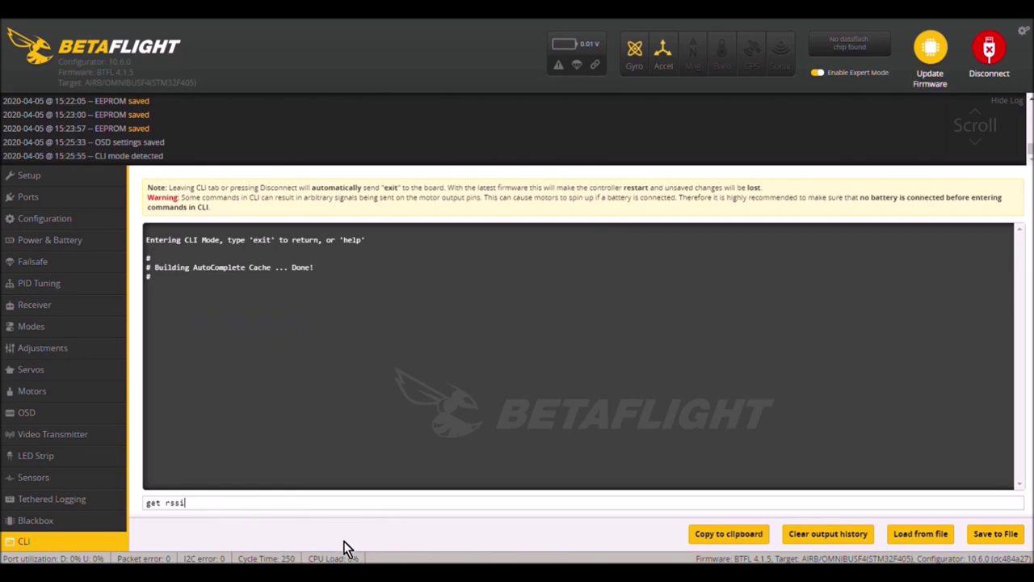
key(Return)
scroll(220, 420, up, 5)
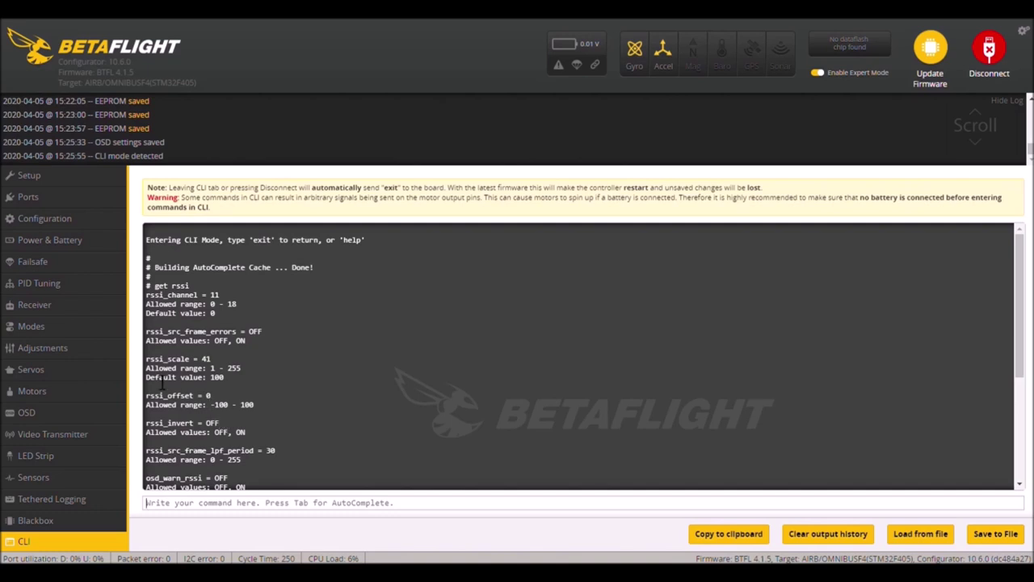
drag(216, 361, 149, 362)
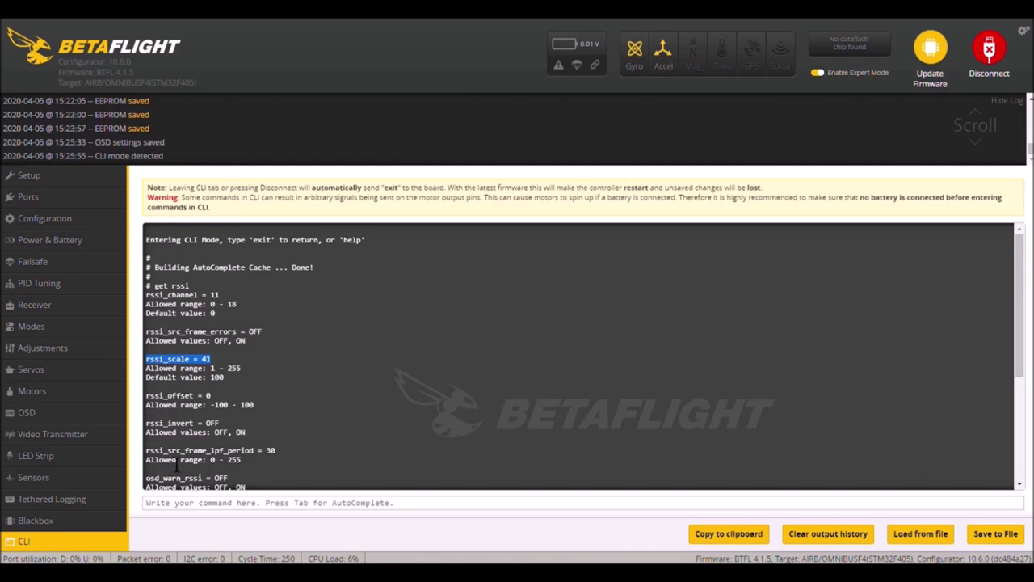
Run "set rssi_scale = 100" in the CLI and save the configuration to the flight controller
click(199, 510)
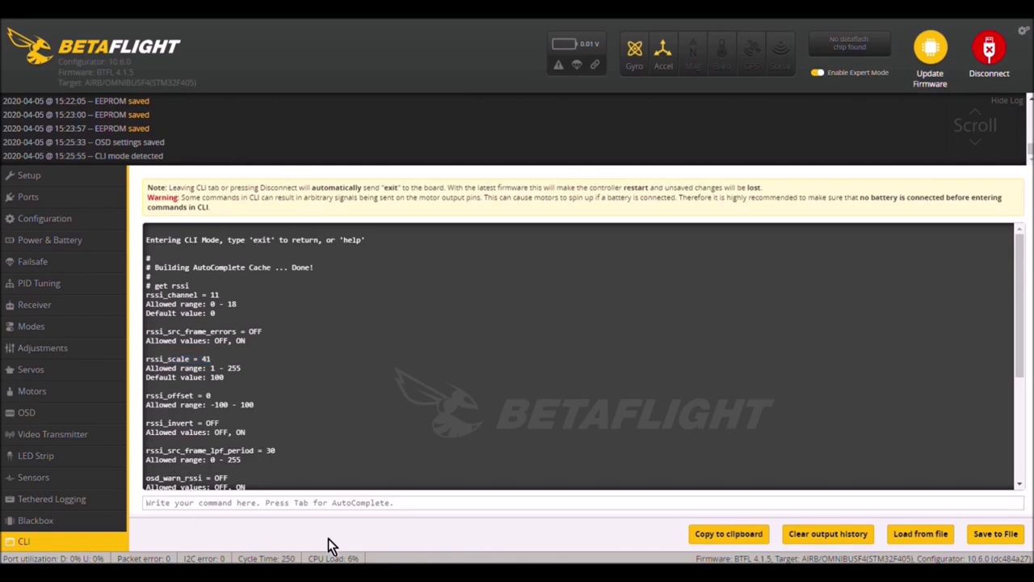
text(set)
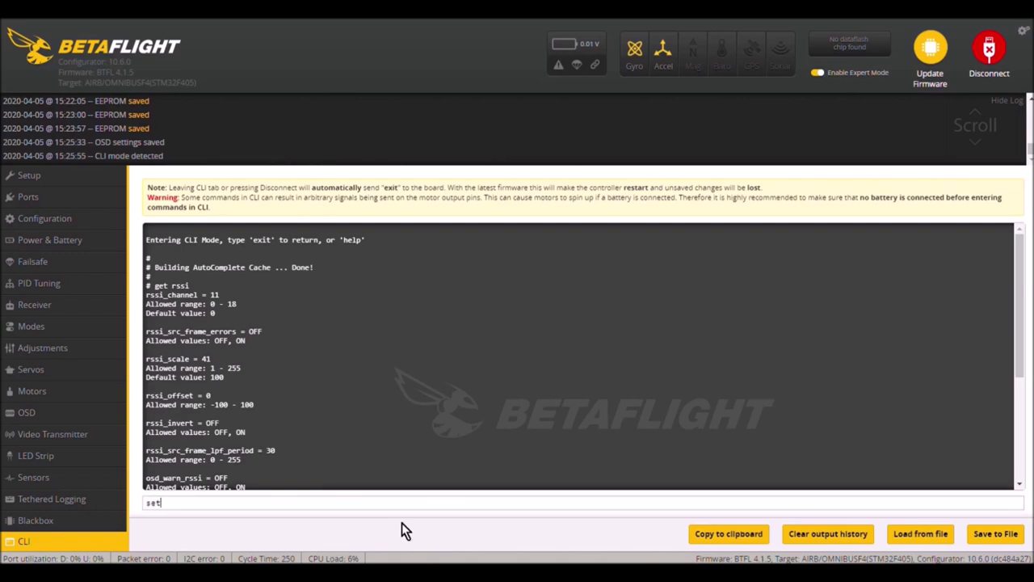
text(rssi_scale = 41)
key(BackSpace)
key(BackSpace)
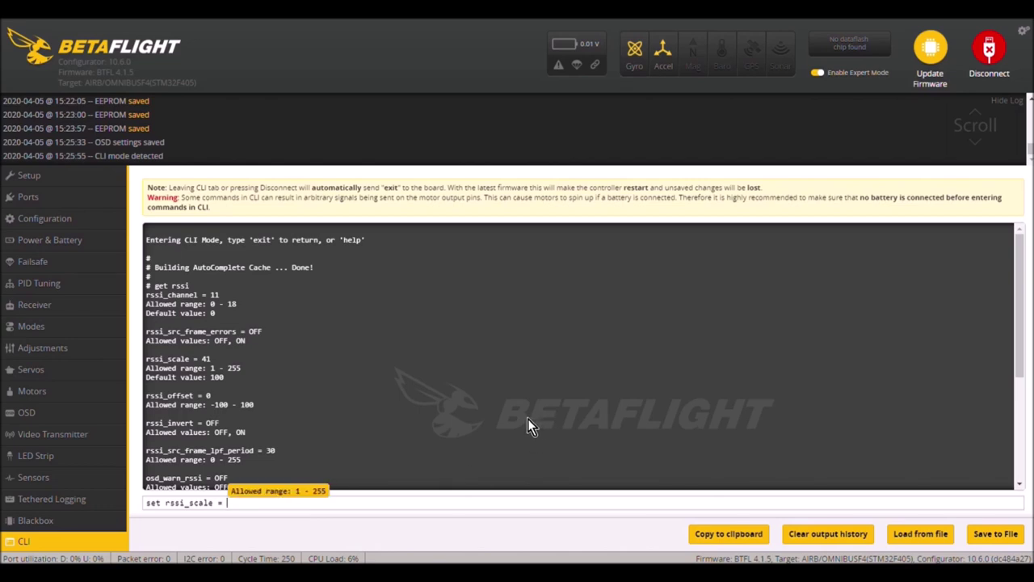
text(100)
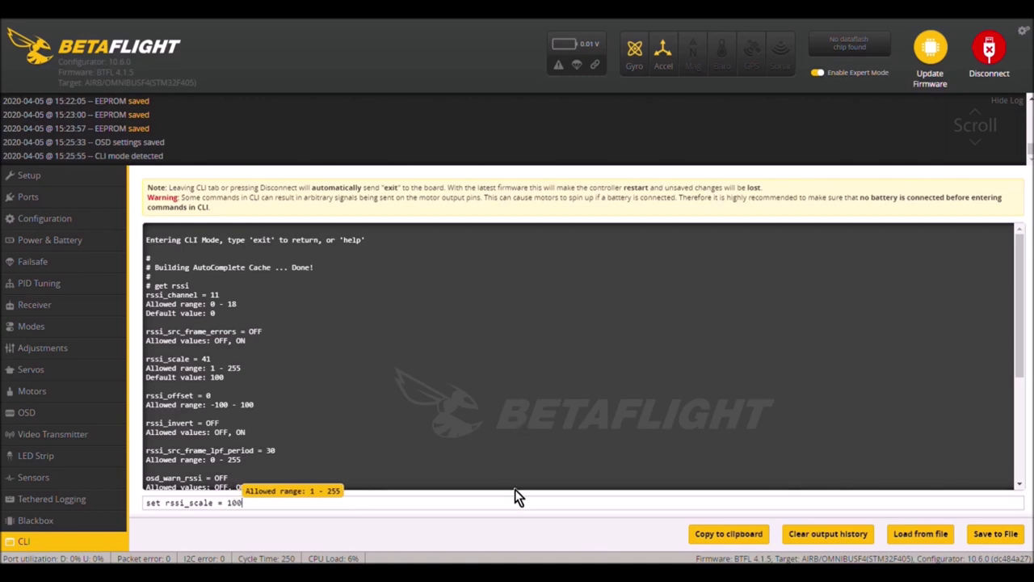
key(Return)
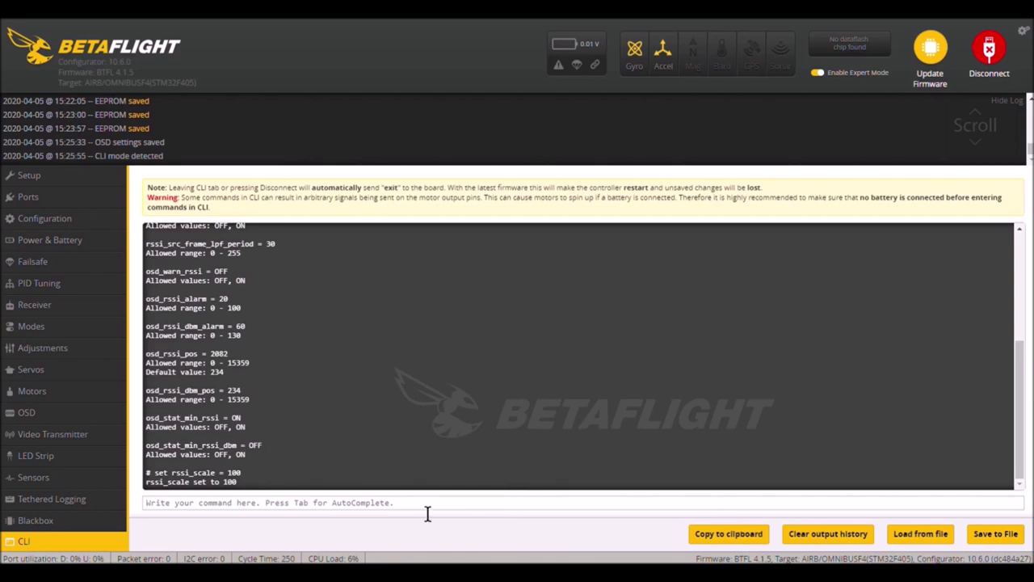
text(save)
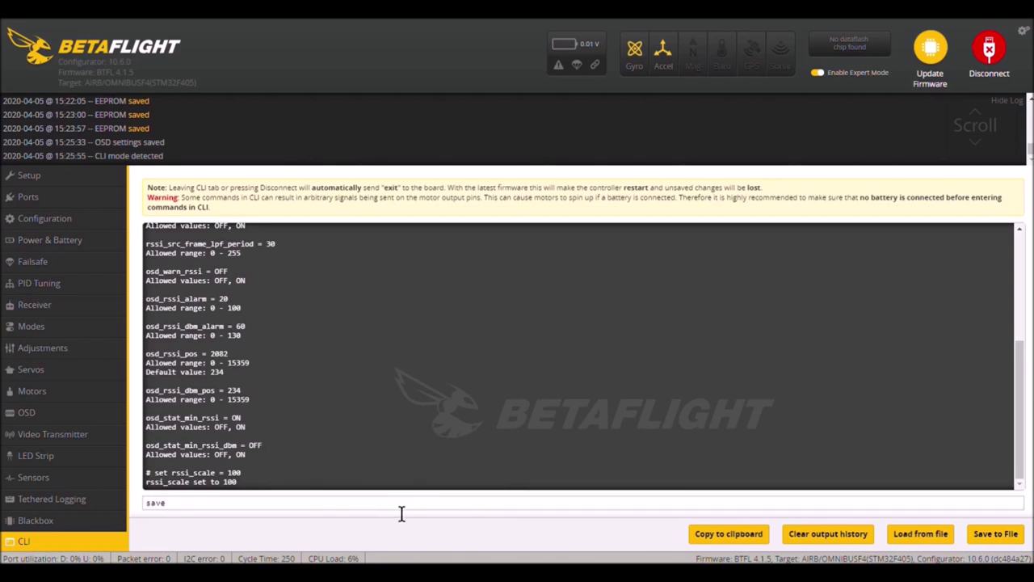
key(Return)
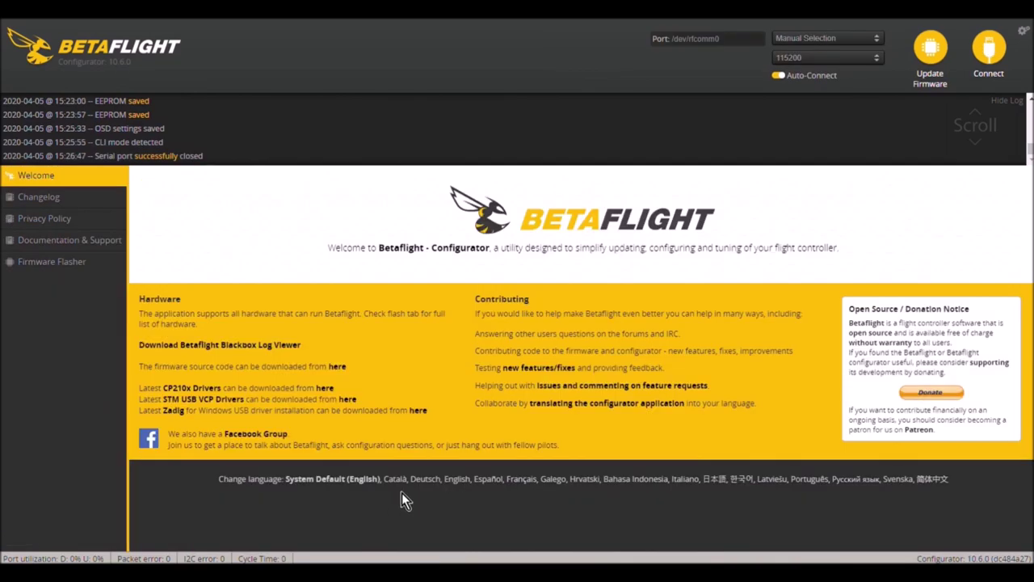